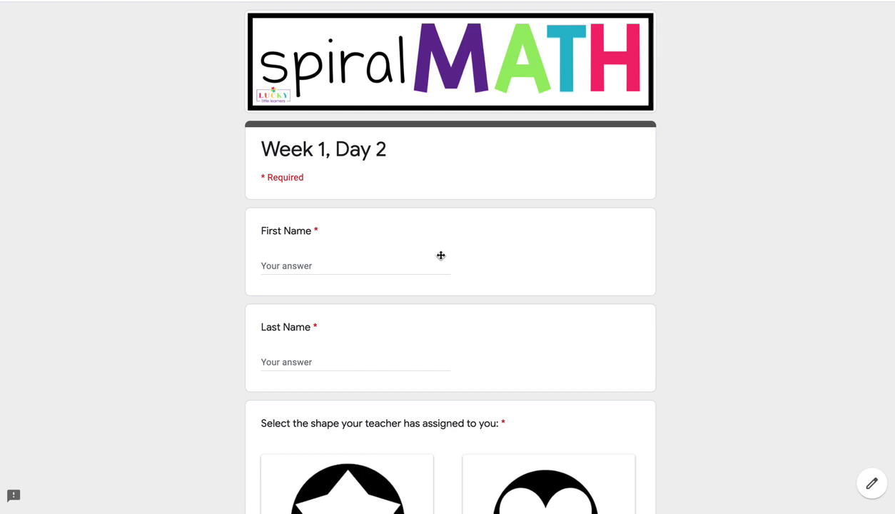
# Fill in the required First Name and Last Name answers with a single placeholder letter each.
pyautogui.scroll(-1, 440, 255)
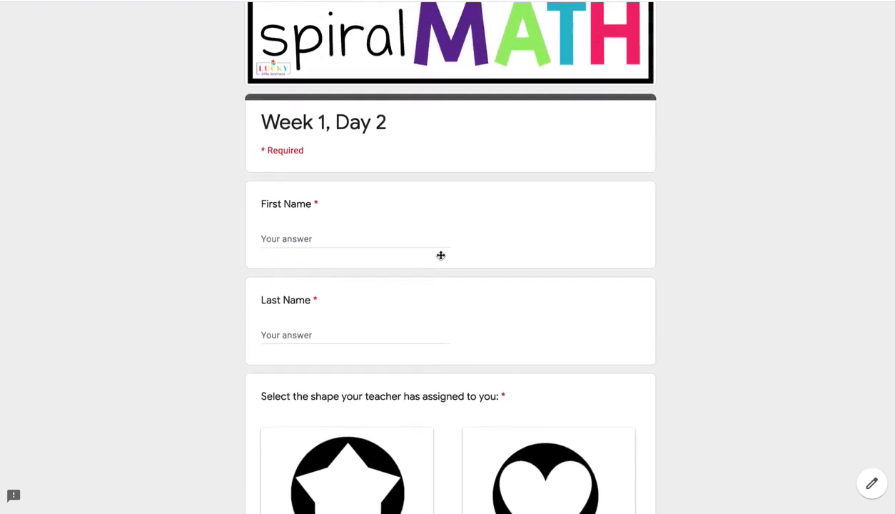
pyautogui.scroll(-1, 312, 292)
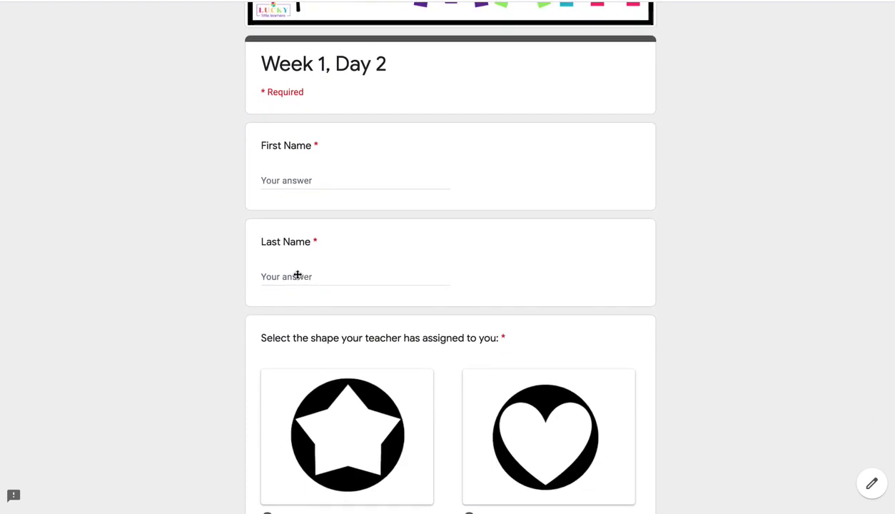
pyautogui.click(280, 182)
pyautogui.write('a')
pyautogui.click(285, 275)
pyautogui.write('k')
pyautogui.press('BackSpace')
pyautogui.write('j')
# Choose Heart as the shape assigned by the teacher and continue to its section.
pyautogui.scroll(-4, 316, 347)
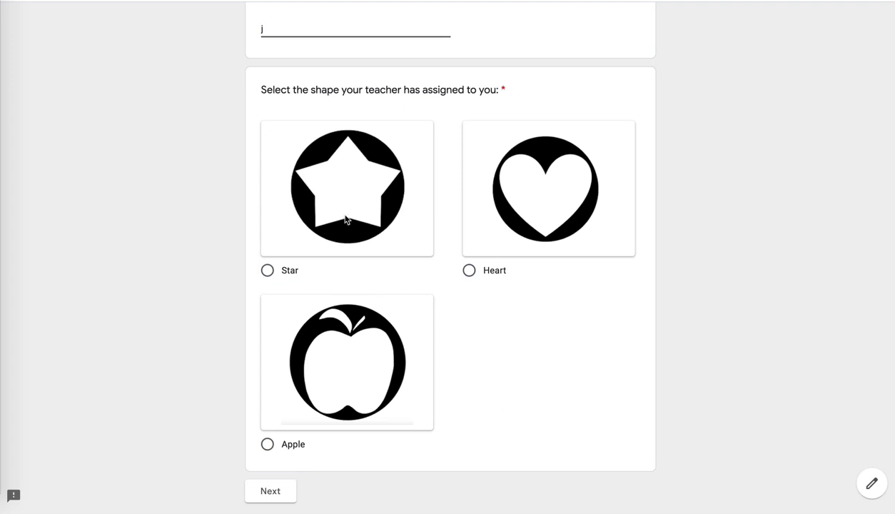
pyautogui.click(472, 246)
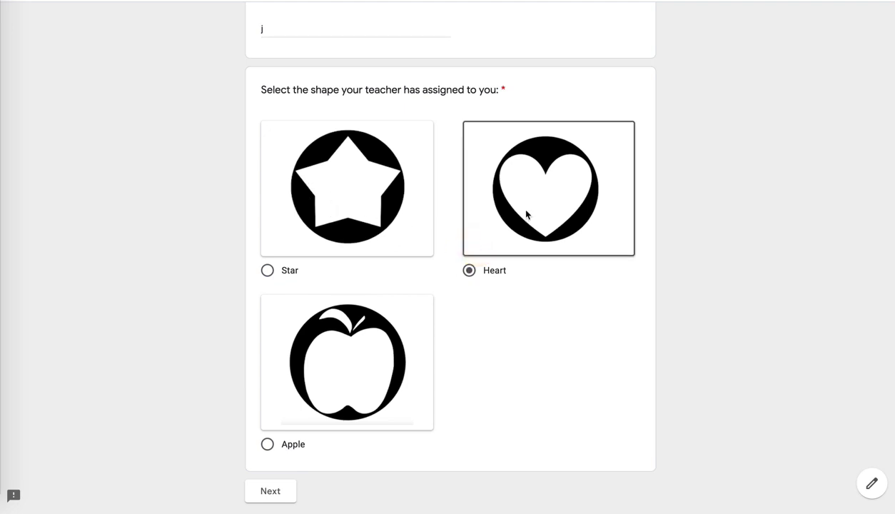
pyautogui.click(285, 491)
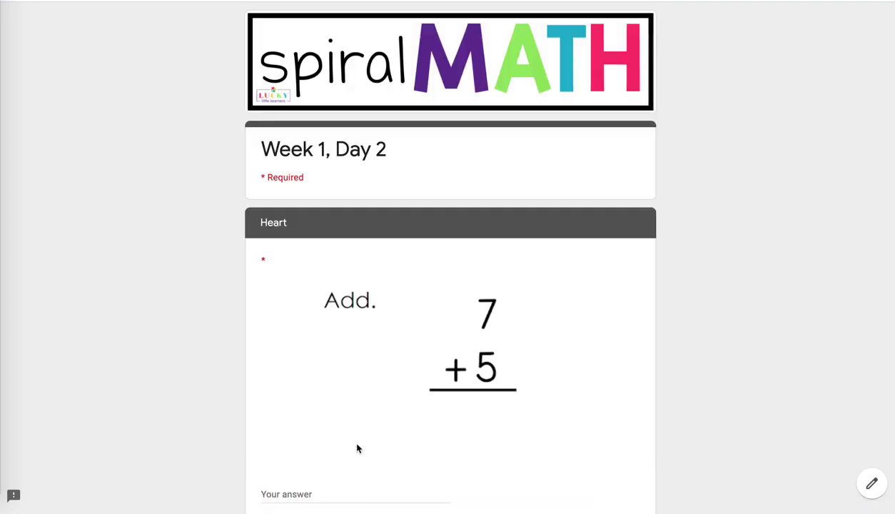
# Answer the 7 + 5 addition question with 12.
pyautogui.scroll(-2, 397, 285)
pyautogui.scroll(1, 382, 259)
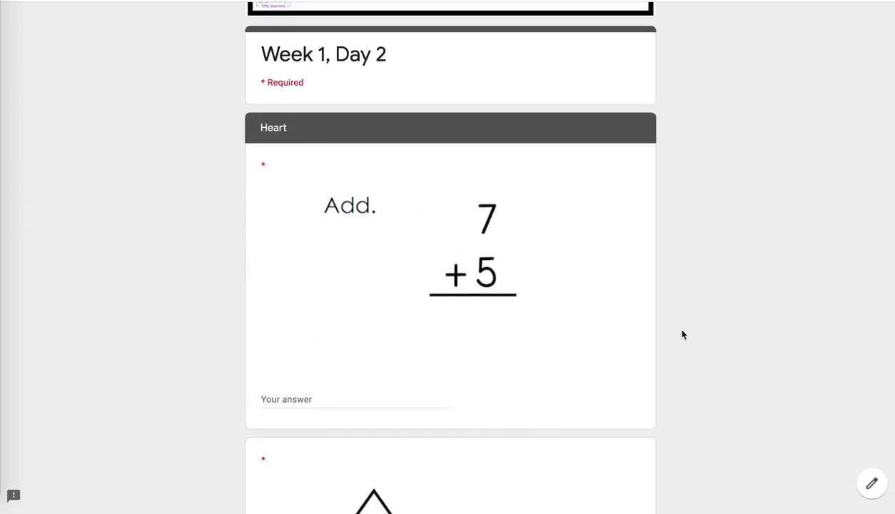
pyautogui.click(352, 406)
pyautogui.write('12')
# Complete the triangle grid with Triangle for Shape Name, 3 for Number of Sides and Triangle for Number of Vertices.
pyautogui.scroll(-2, 343, 362)
pyautogui.scroll(-3, 338, 343)
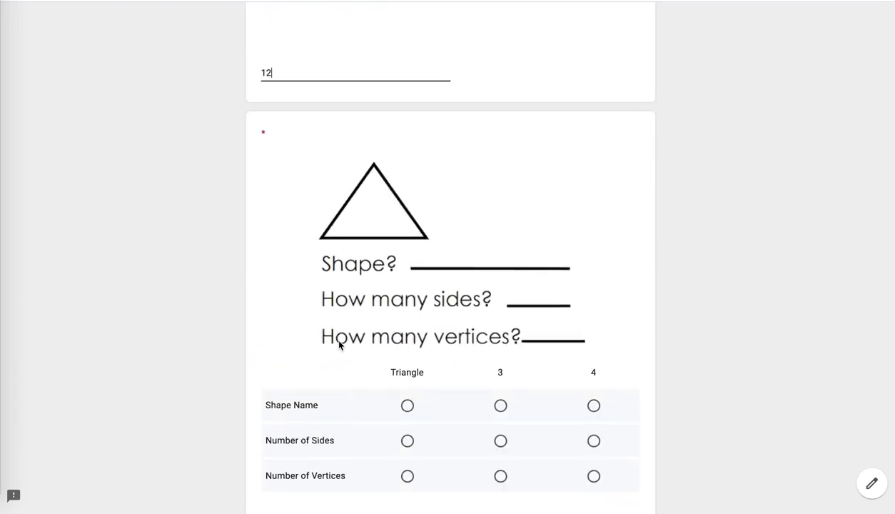
pyautogui.click(407, 328)
pyautogui.click(500, 363)
pyautogui.click(406, 398)
# Enter 31 for the base-ten blocks question and choose 4 as the answer to 8 − 4.
pyautogui.scroll(-5, 407, 456)
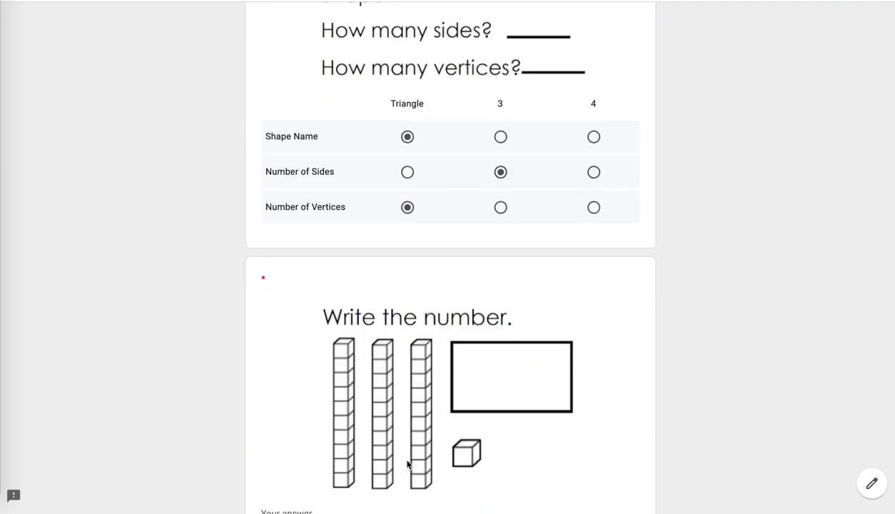
pyautogui.click(280, 316)
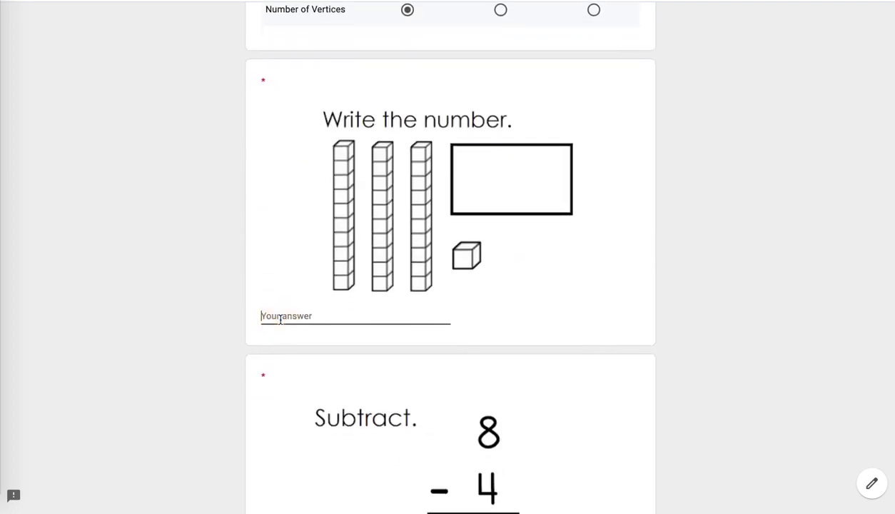
pyautogui.write('31')
pyautogui.scroll(-5, 303, 435)
pyautogui.click(267, 203)
# Choose Equal to for comparing 53 with 53 and submit the form.
pyautogui.scroll(-3, 311, 308)
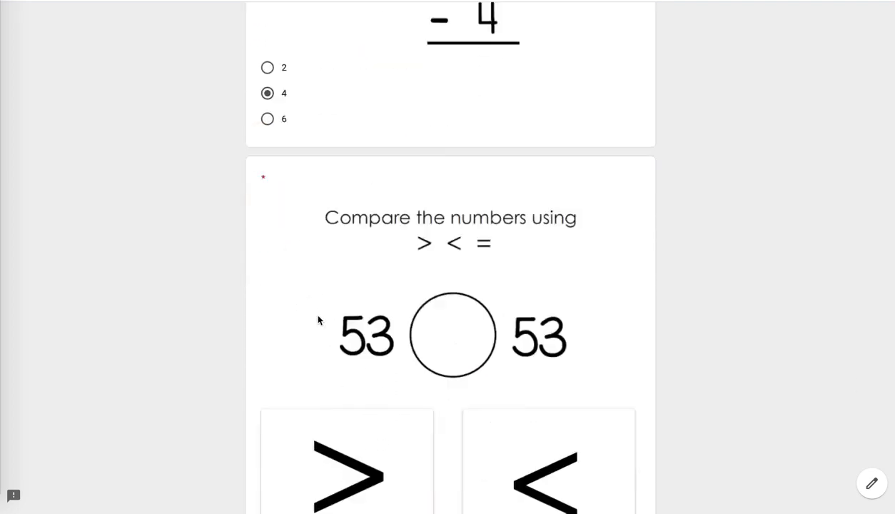
pyautogui.scroll(-2, 464, 460)
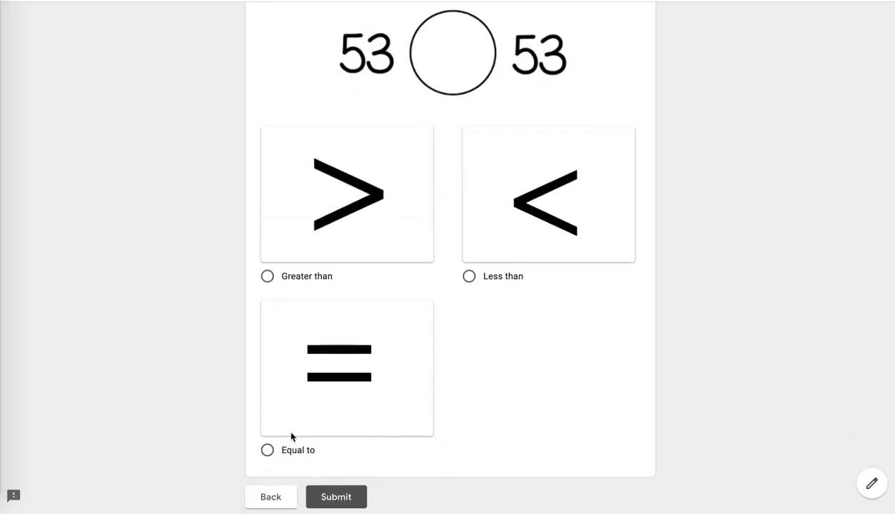
pyautogui.click(267, 449)
pyautogui.click(340, 482)
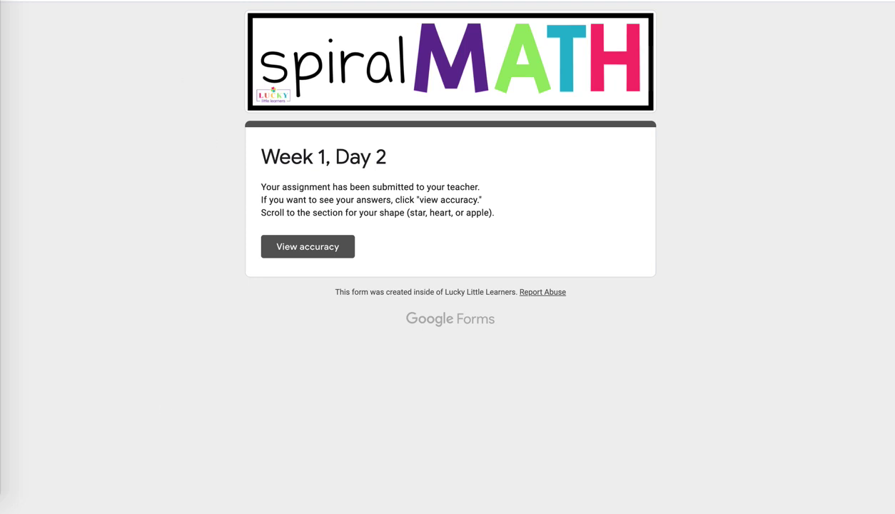
# Close the submitted form and the Spiral Math form editor, and start a blank form in Google Forms from Drive.
pyautogui.hotkey('ctrl', 'w')
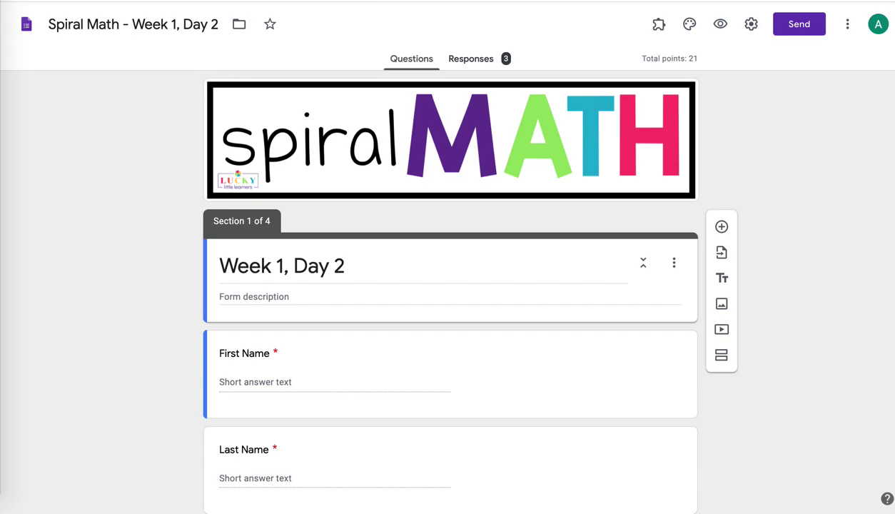
pyautogui.hotkey('ctrl', 'w')
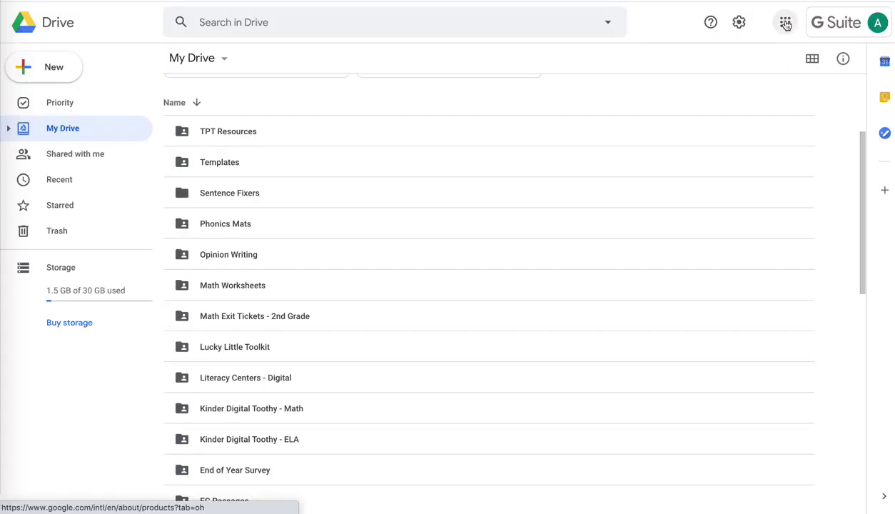
pyautogui.click(785, 24)
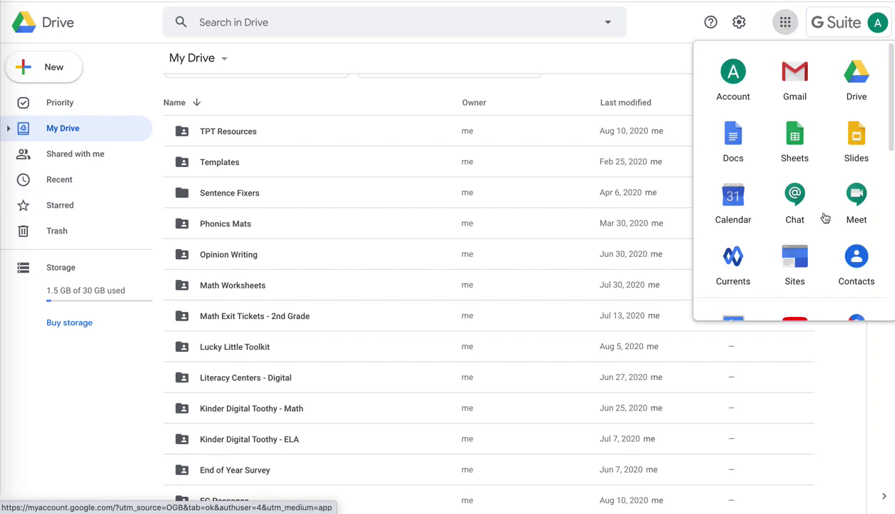
pyautogui.scroll(-3, 824, 216)
pyautogui.scroll(-3, 821, 214)
pyautogui.click(734, 246)
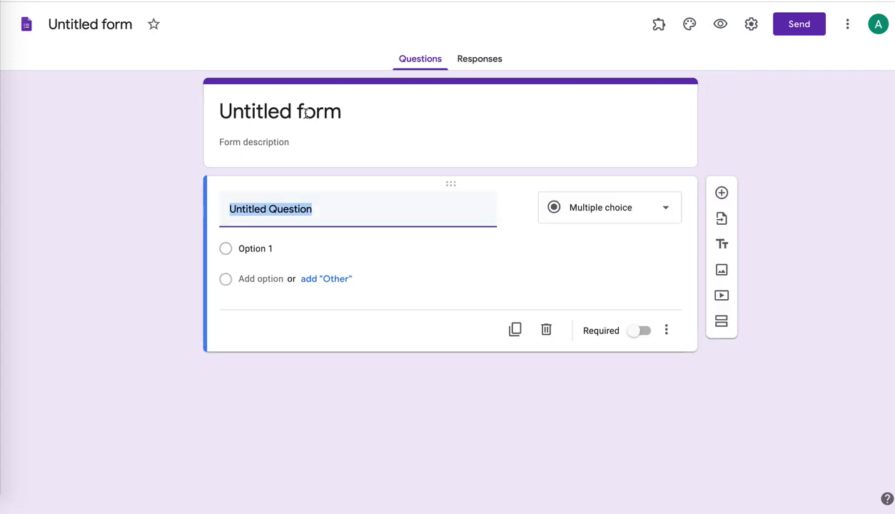
# Title the form "Capitalization" and give the form file the same name.
pyautogui.click(305, 113)
pyautogui.write('C')
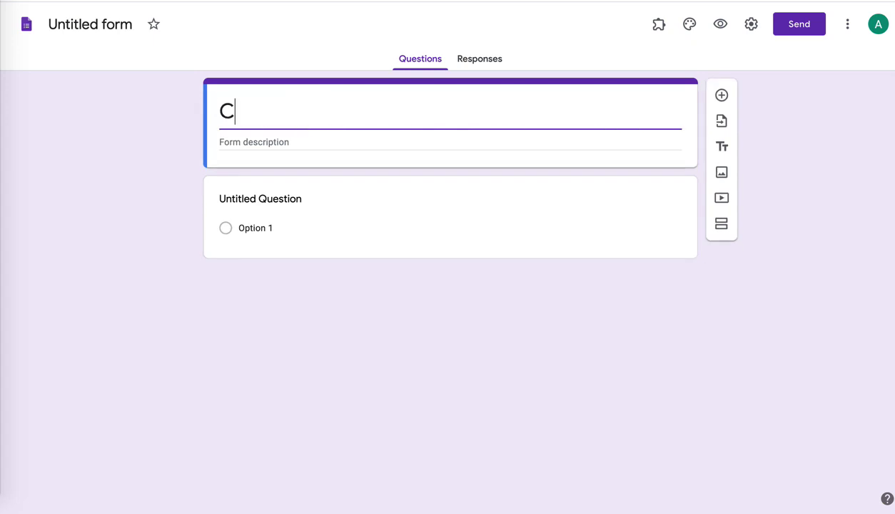
pyautogui.write('apitalization')
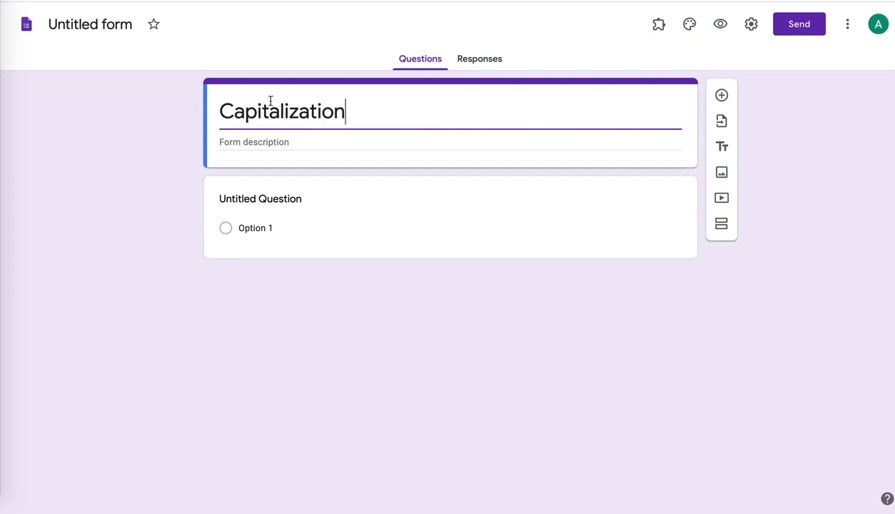
pyautogui.click(187, 49)
pyautogui.click(74, 28)
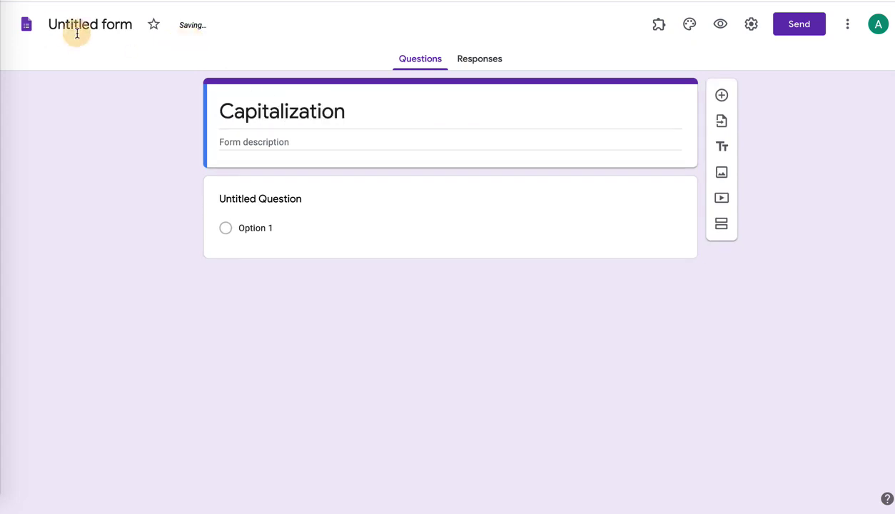
pyautogui.click(119, 88)
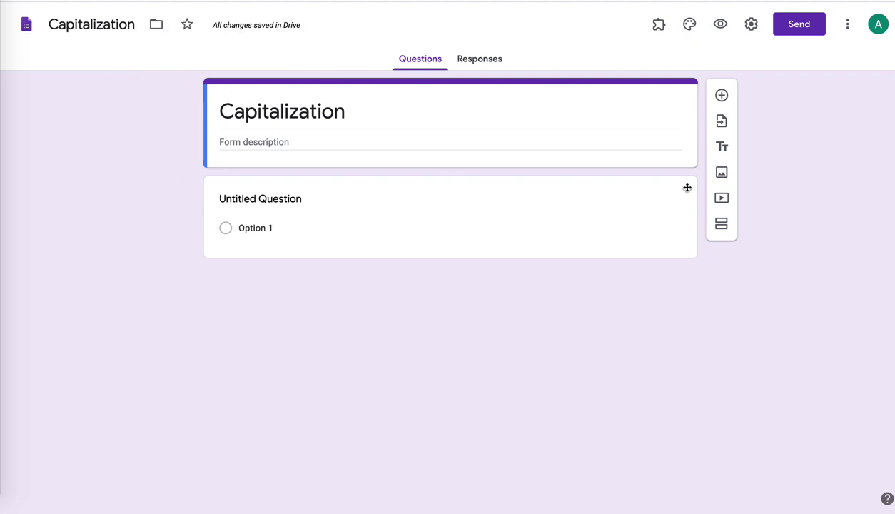
# Look over the theme options for header, colors and font style, and the form description field.
pyautogui.click(690, 28)
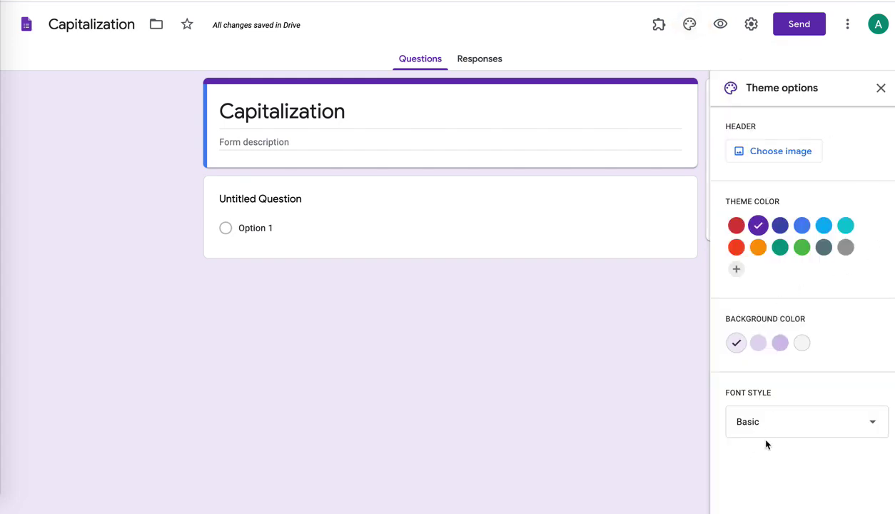
pyautogui.click(880, 89)
pyautogui.click(254, 142)
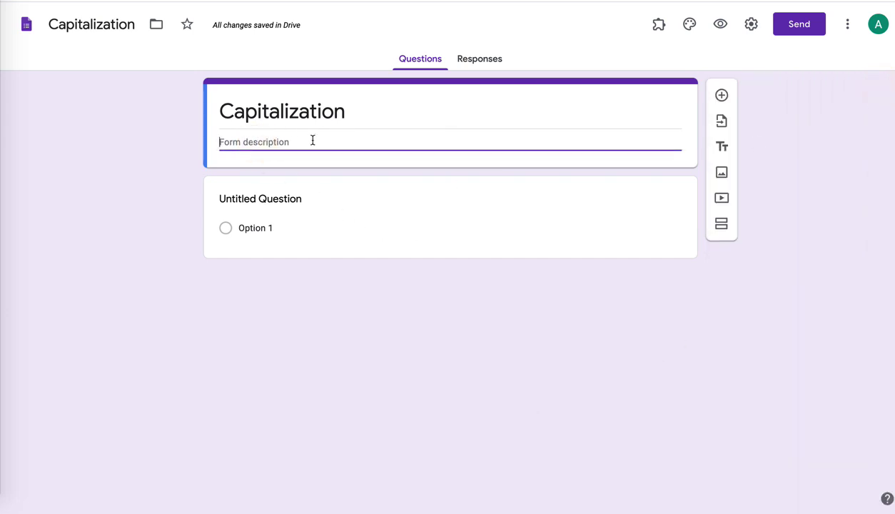
# Clear the placeholder title text of the first question.
pyautogui.click(266, 197)
pyautogui.click(352, 214)
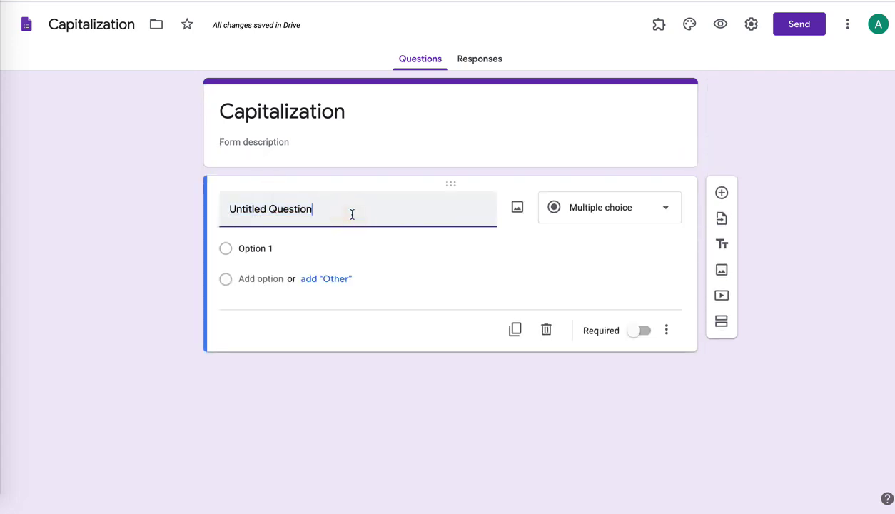
pyautogui.tripleClick(279, 206)
pyautogui.press('BackSpace')
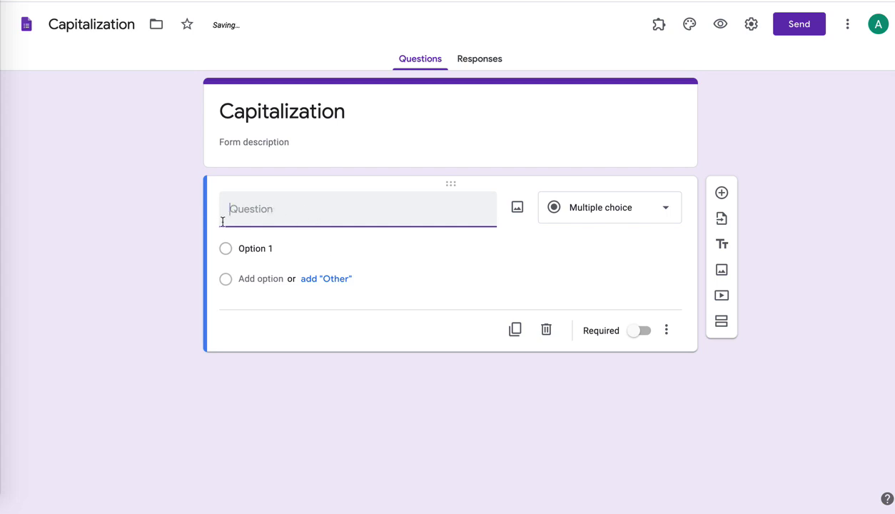
# Switch to the task card PDF in Adobe Acrobat and capture a screenshot of card A's instructions and sentence without its letter label.
pyautogui.moveTo(4, 341)
pyautogui.click(4, 341)
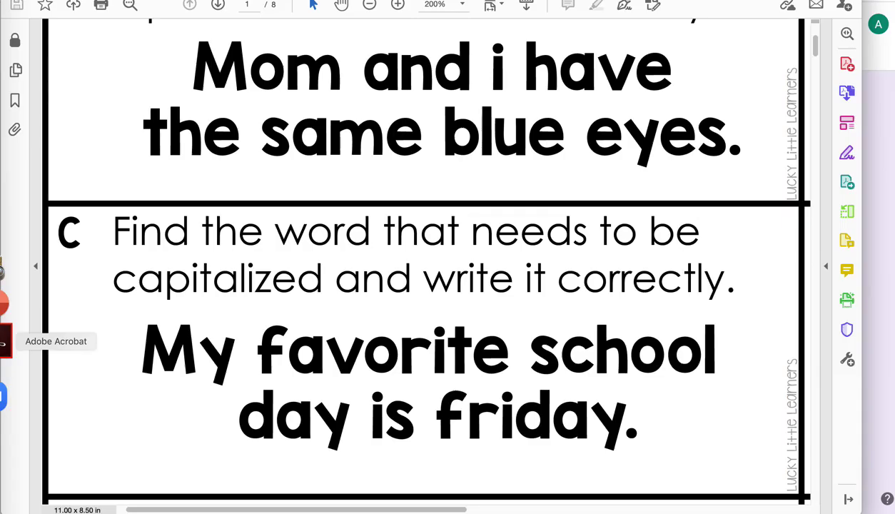
pyautogui.scroll(5, 285, 245)
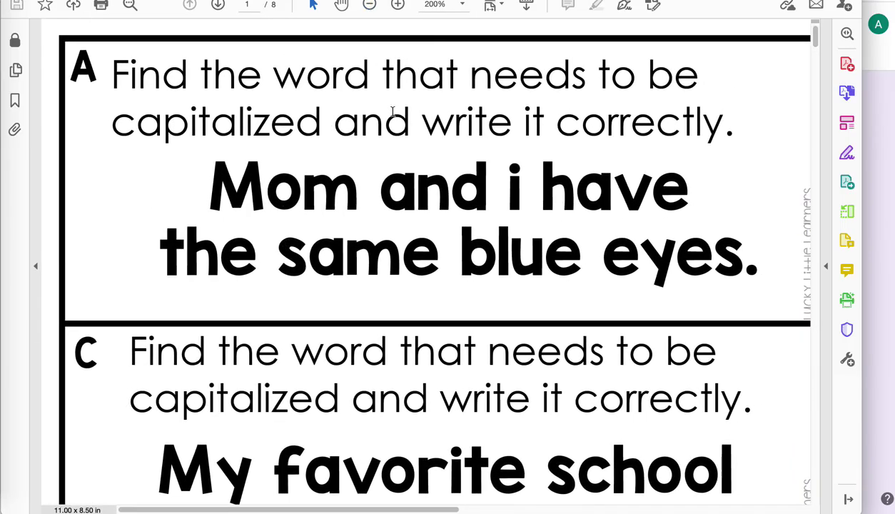
pyautogui.hscroll(1, 391, 112)
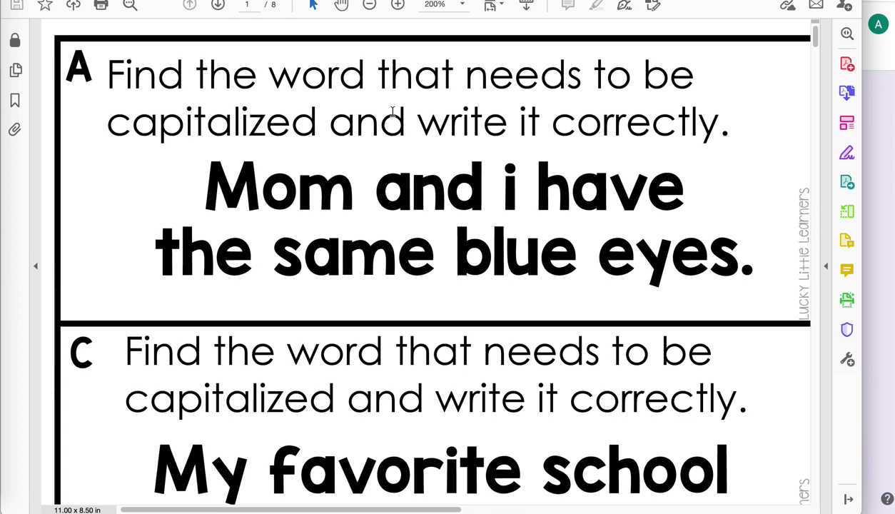
pyautogui.hscroll(2, 391, 112)
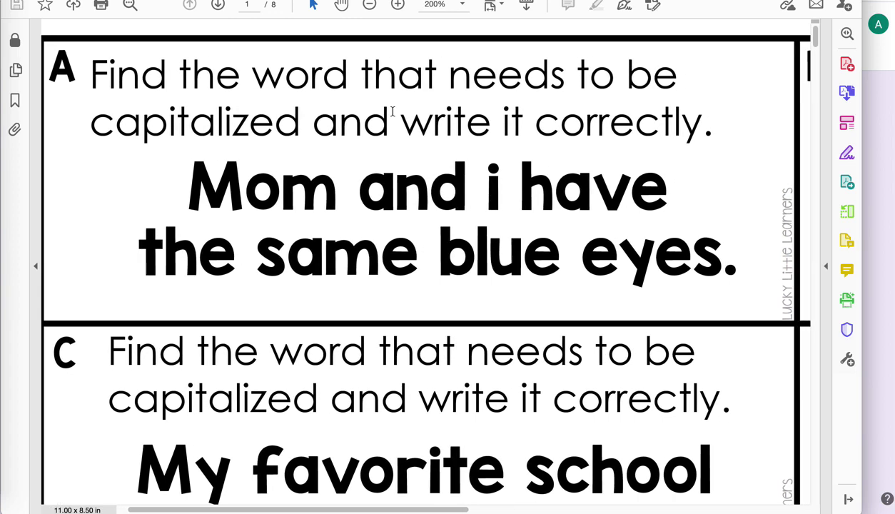
pyautogui.hscroll(-1, 392, 112)
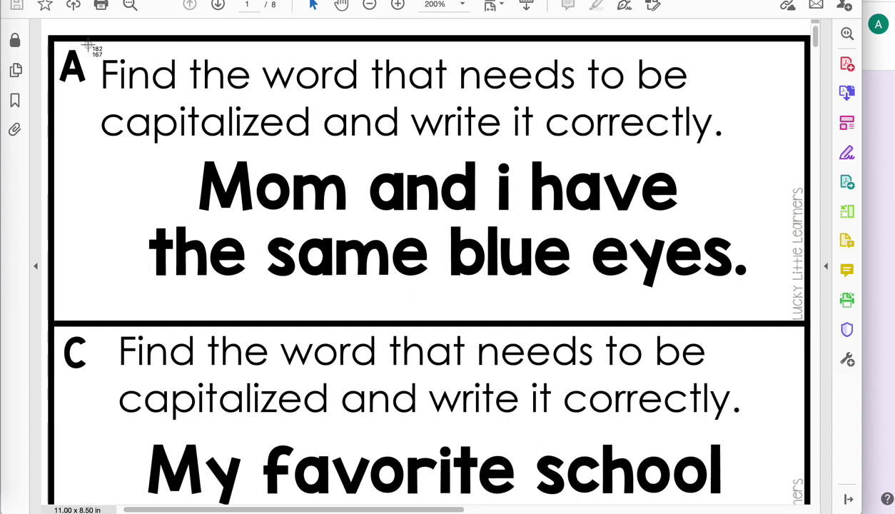
pyautogui.moveTo(87, 43); pyautogui.dragTo(771, 312)
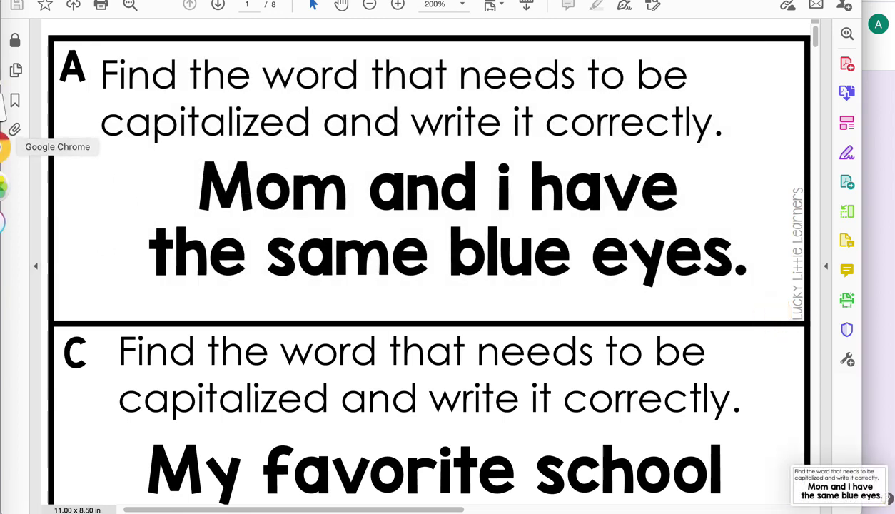
# Switch back to the form in Google Chrome and add the 6.24.38 PM screenshot as the question's image.
pyautogui.click(6, 144)
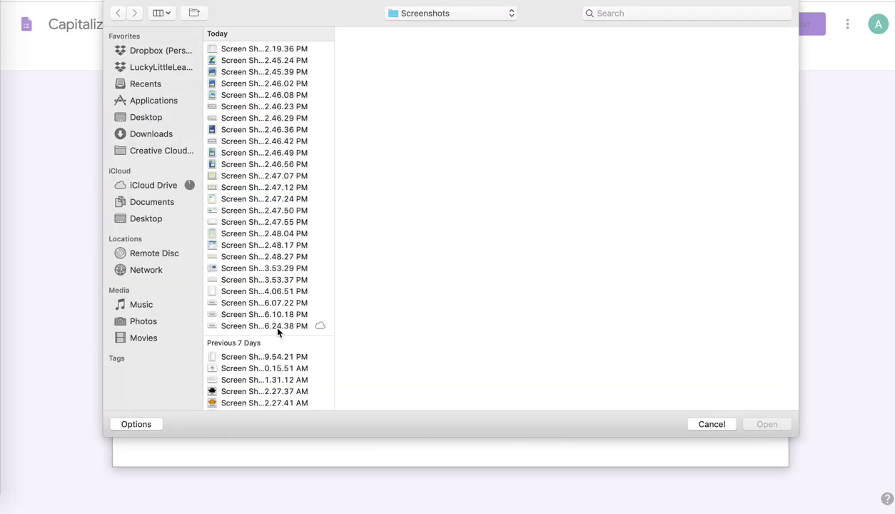
pyautogui.doubleClick(277, 326)
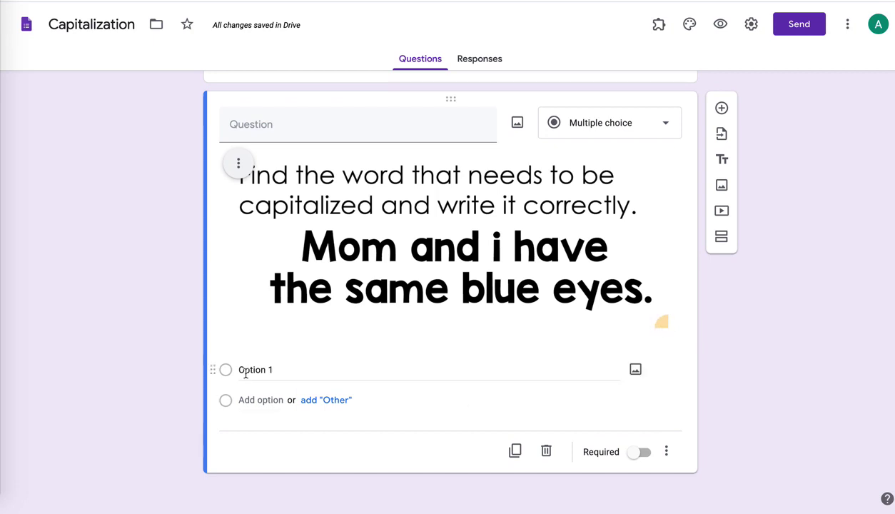
# Try the Short answer type for the first question and return it to Multiple choice.
pyautogui.click(619, 132)
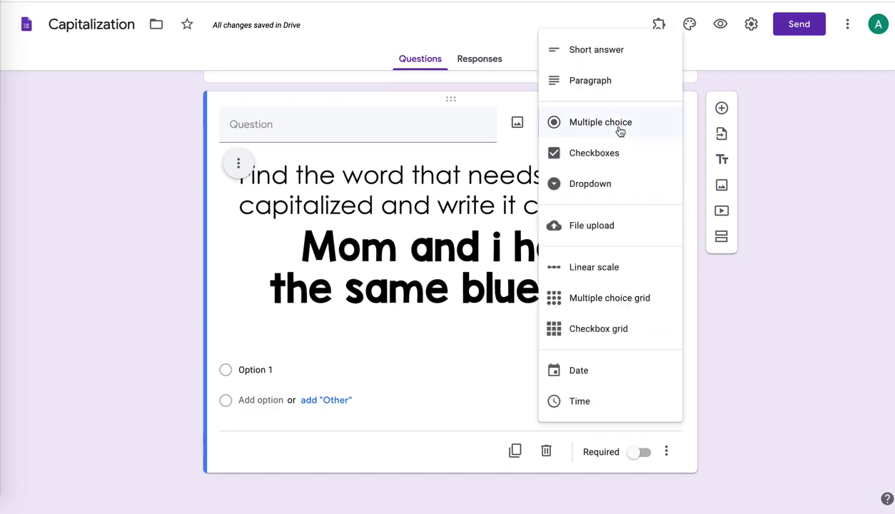
pyautogui.click(614, 51)
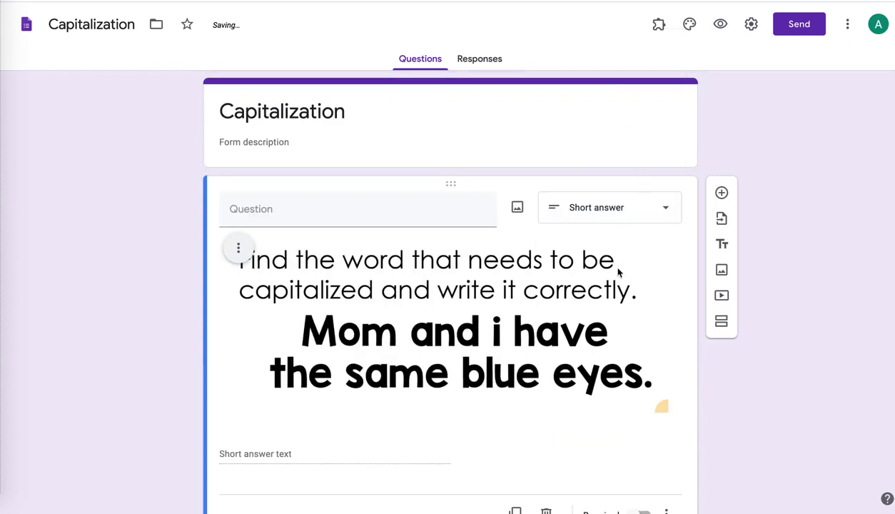
pyautogui.click(613, 179)
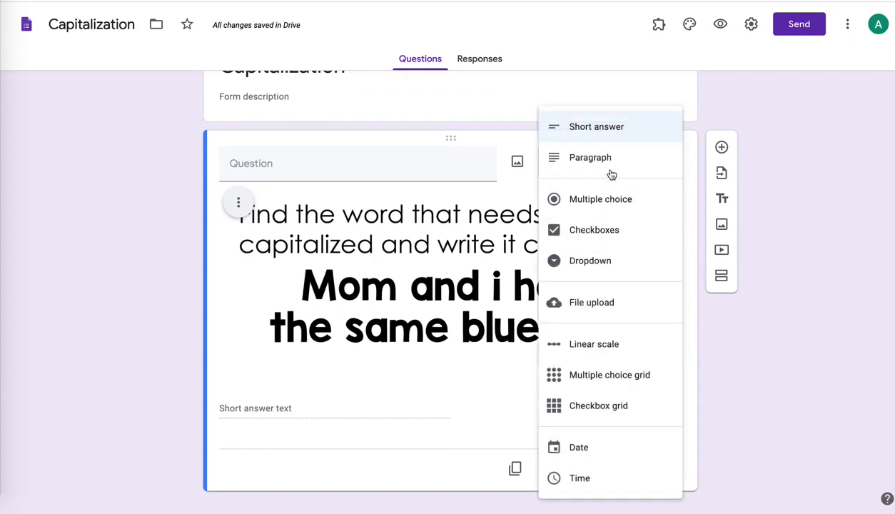
pyautogui.click(598, 205)
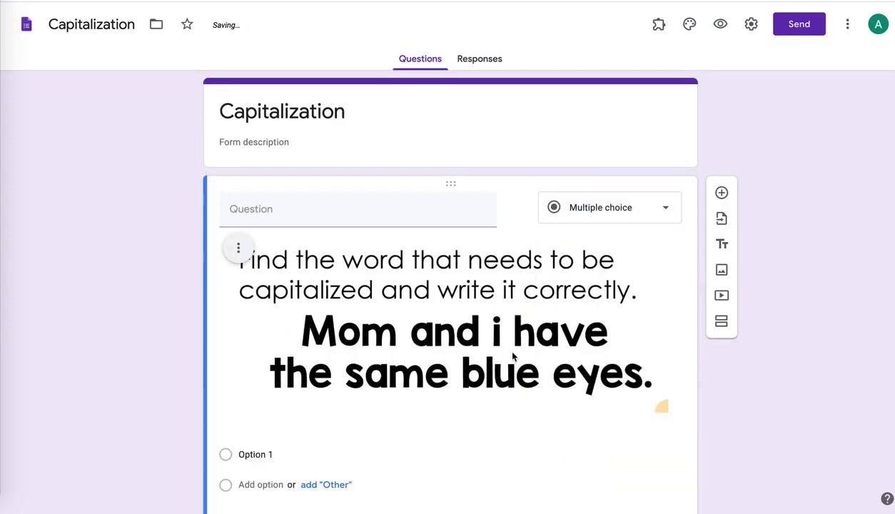
# Give the multiple choice question the options I, Blue and Eyes, and make it required.
pyautogui.click(259, 366)
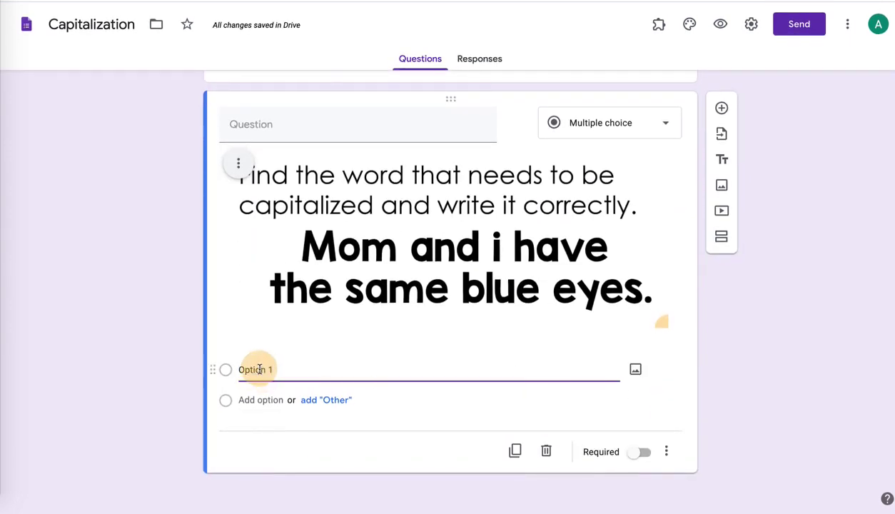
pyautogui.click(258, 369)
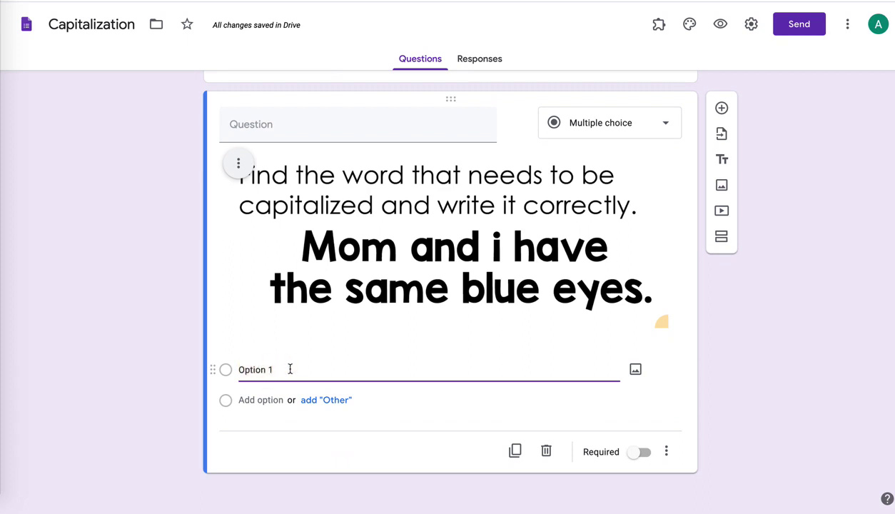
pyautogui.click(289, 369)
pyautogui.tripleClick(259, 369)
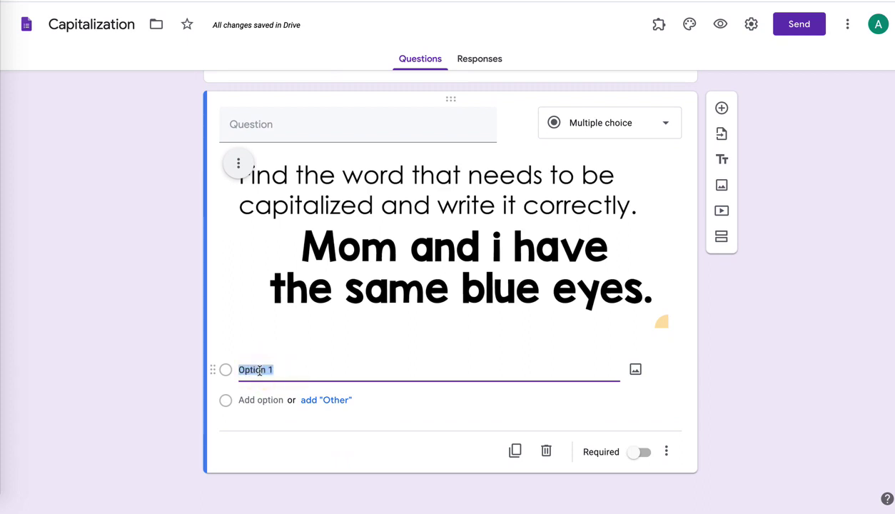
pyautogui.write('I')
pyautogui.click(251, 400)
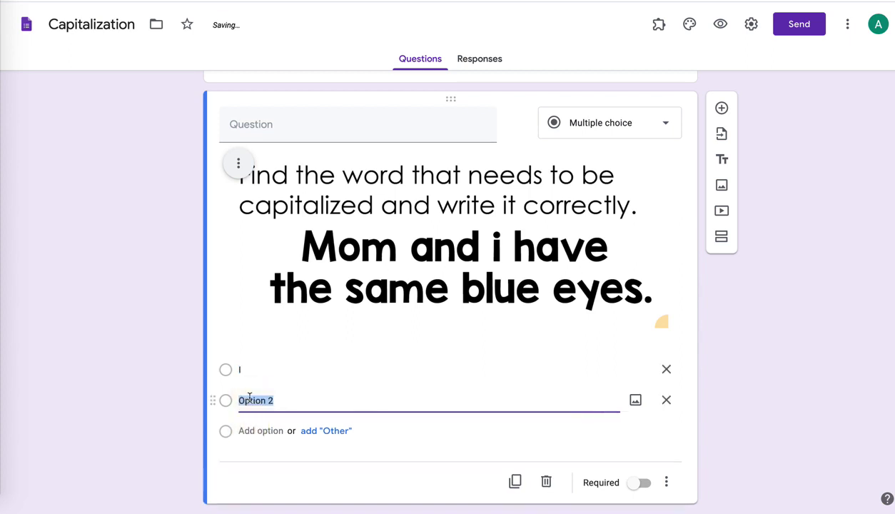
pyautogui.write('Blue')
pyautogui.click(251, 428)
pyautogui.write('Eeye')
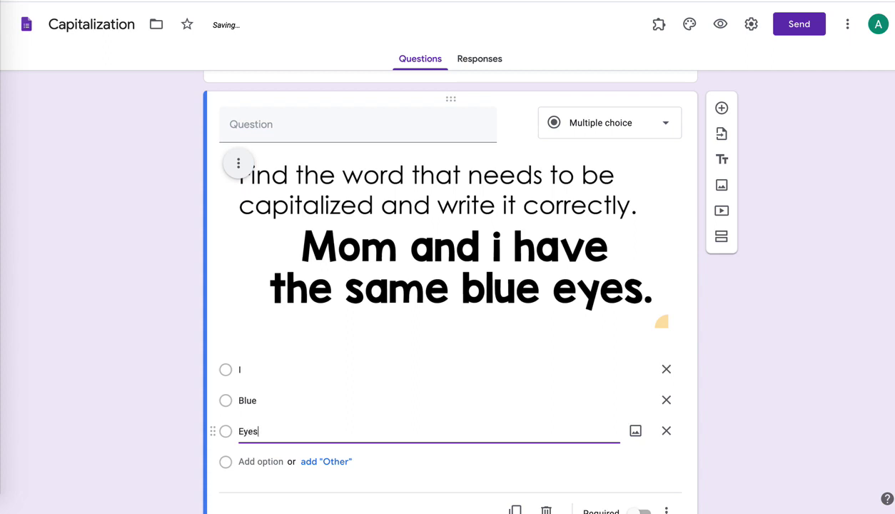
pyautogui.scroll(-1, 269, 432)
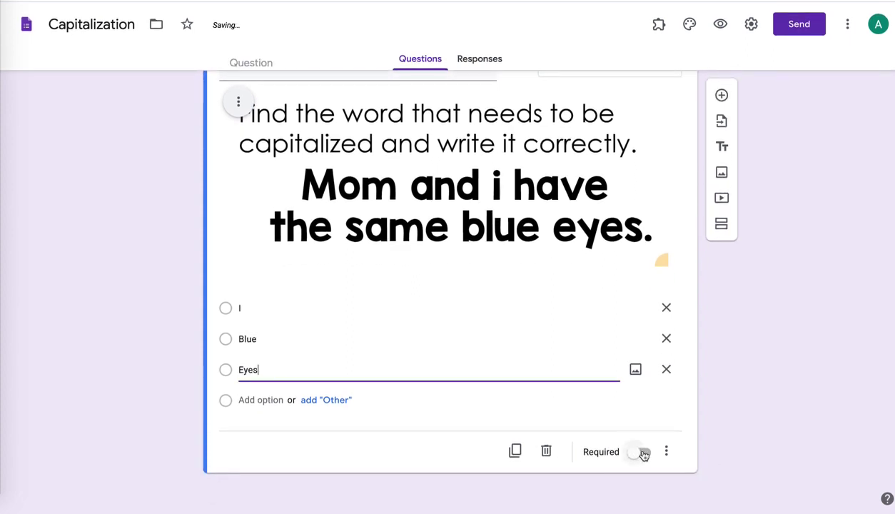
pyautogui.click(642, 452)
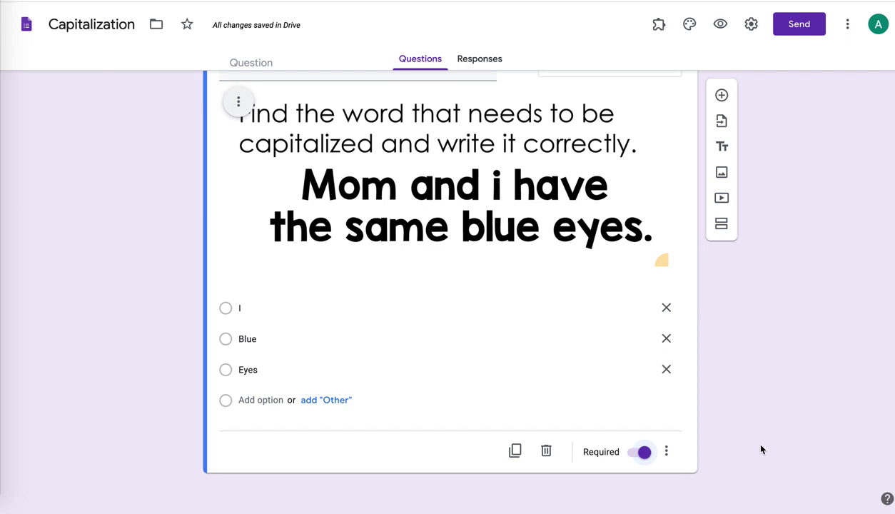
# Make the form a quiz in its settings and save the change.
pyautogui.scroll(1, 760, 449)
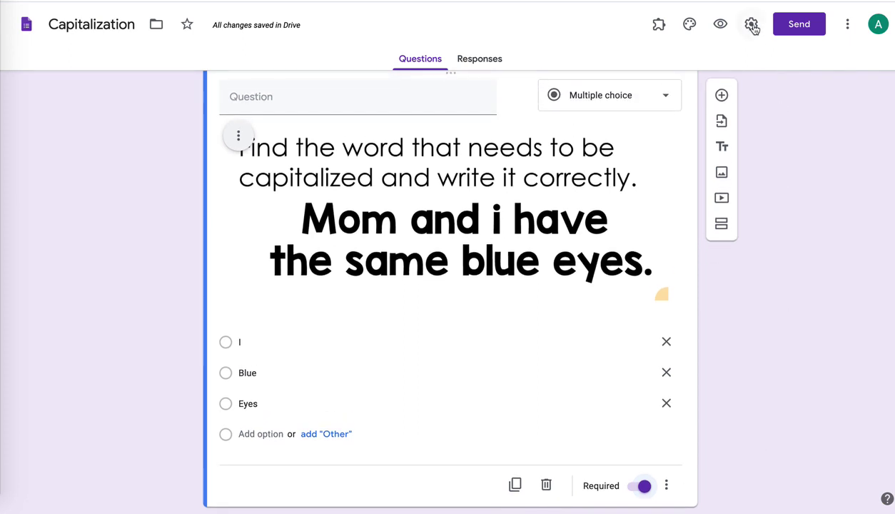
pyautogui.click(750, 24)
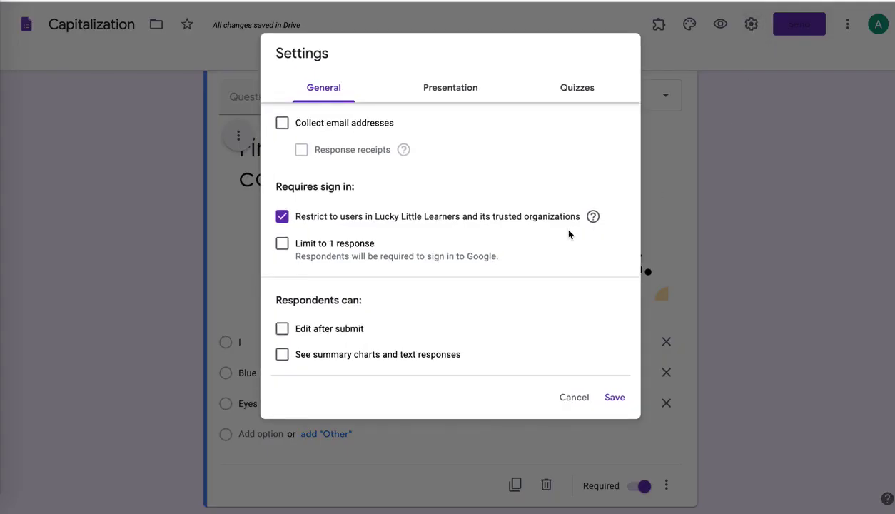
pyautogui.click(572, 92)
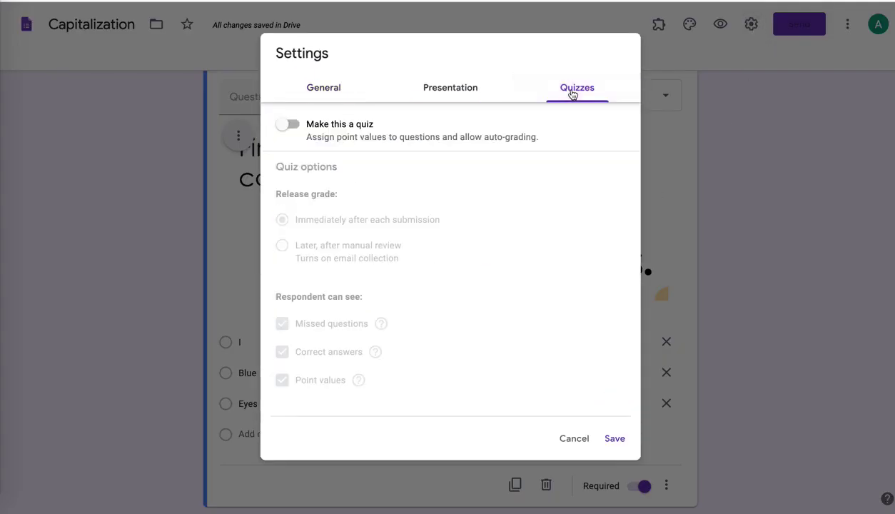
pyautogui.click(293, 127)
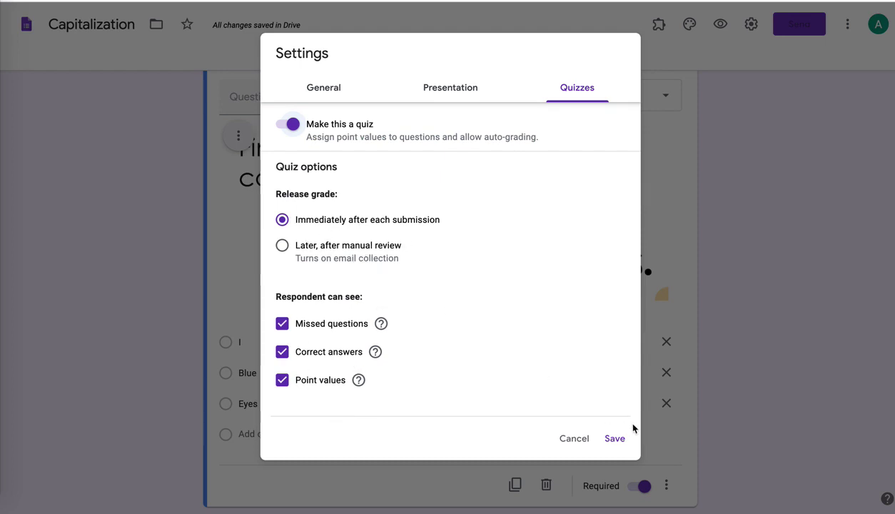
pyautogui.click(618, 438)
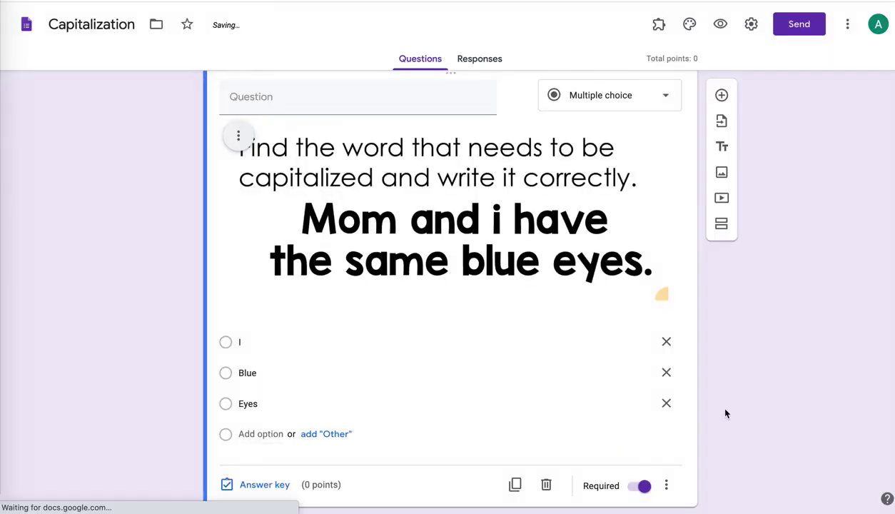
# Add a second question with the 6.10.18 PM screenshot as its image.
pyautogui.scroll(1, 725, 413)
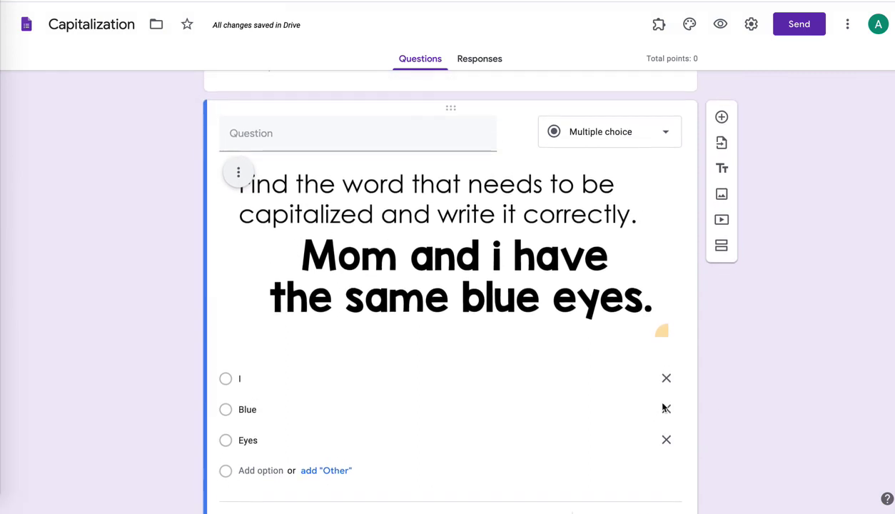
pyautogui.scroll(-1, 737, 369)
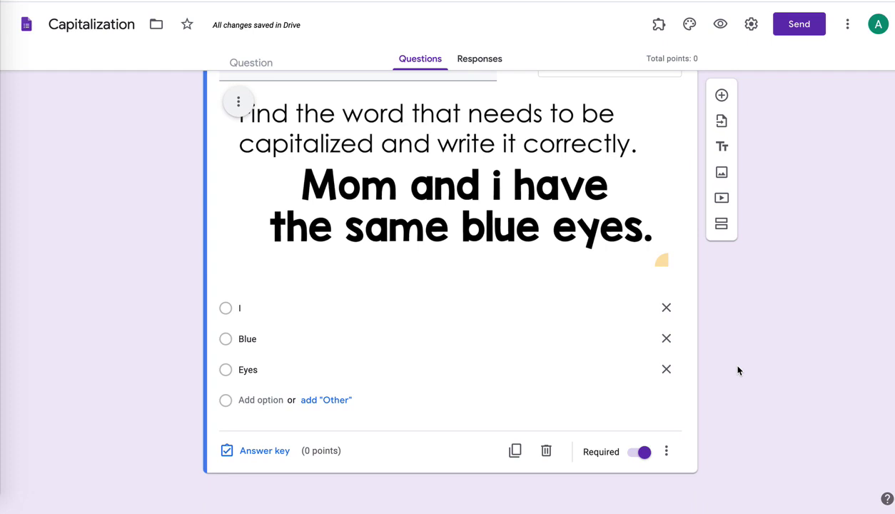
pyautogui.scroll(1, 547, 300)
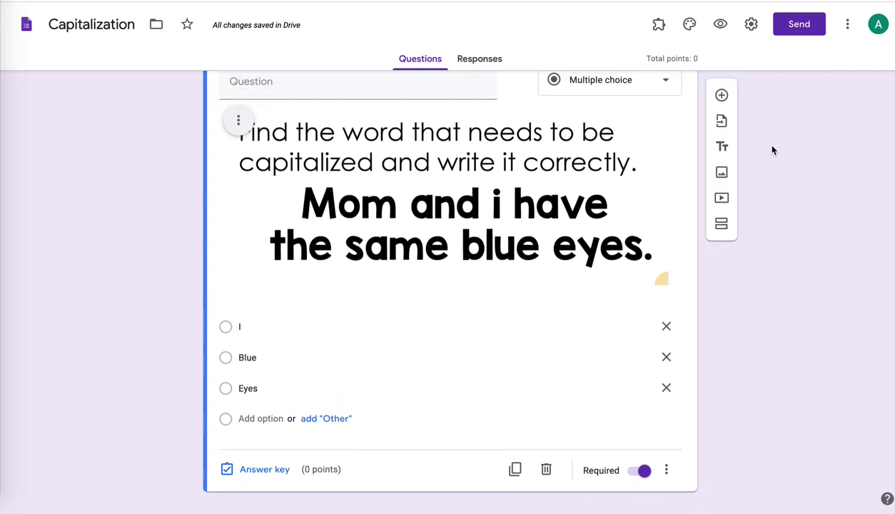
pyautogui.click(721, 97)
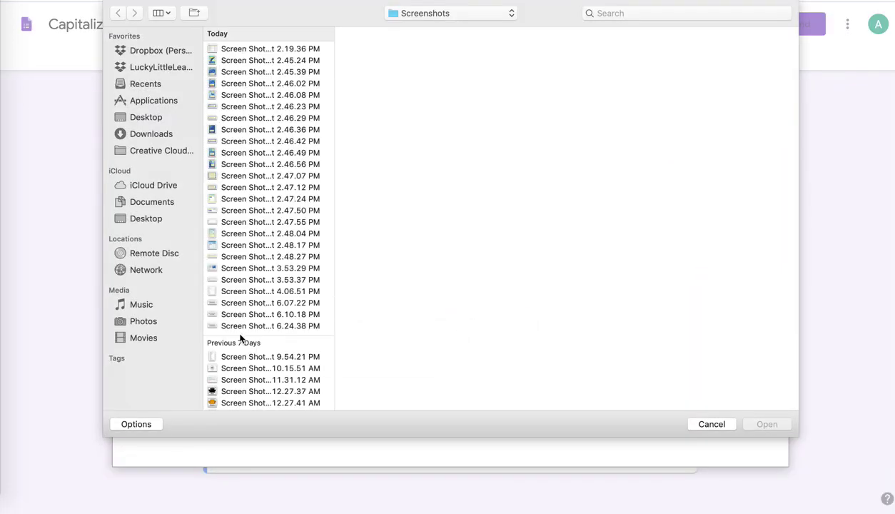
pyautogui.click(225, 313)
pyautogui.doubleClick(225, 316)
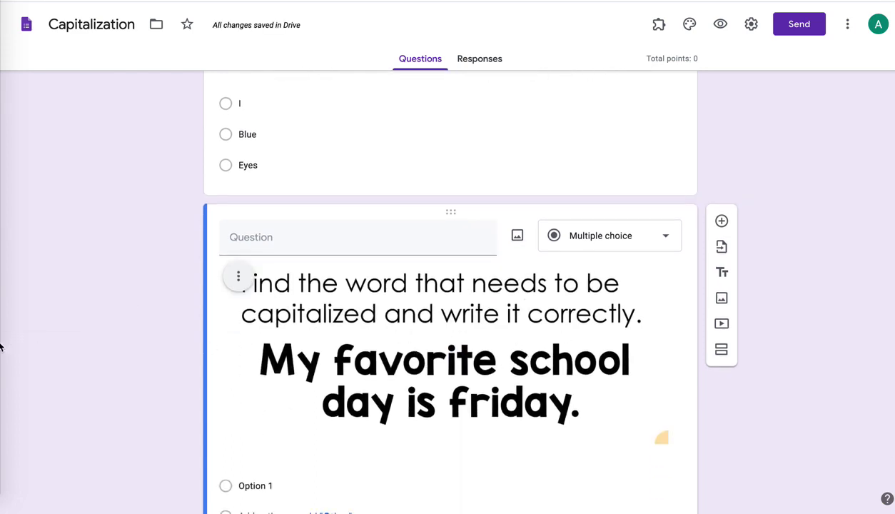
# Switch to the task card PDF in Adobe Acrobat, look at card C, and return to the form in Google Chrome.
pyautogui.click(5, 339)
pyautogui.scroll(-2, 271, 312)
pyautogui.scroll(-2, 271, 313)
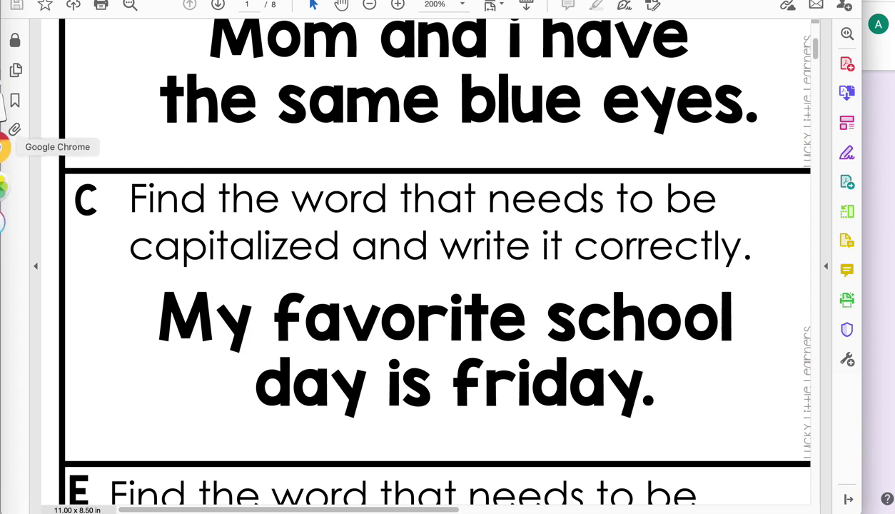
pyautogui.click(4, 143)
# Change the type of the "My favorite school day is friday." question to Short answer.
pyautogui.scroll(-2, 359, 341)
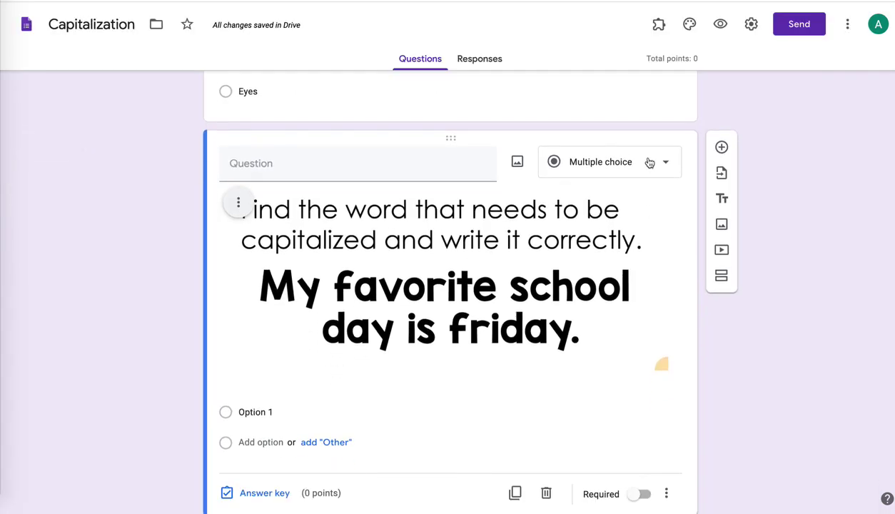
pyautogui.click(649, 162)
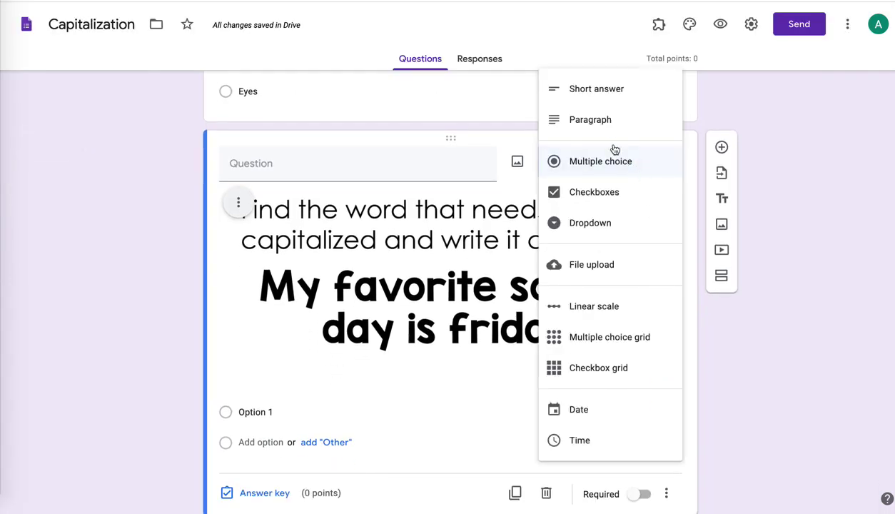
pyautogui.click(590, 96)
pyautogui.scroll(-1, 542, 335)
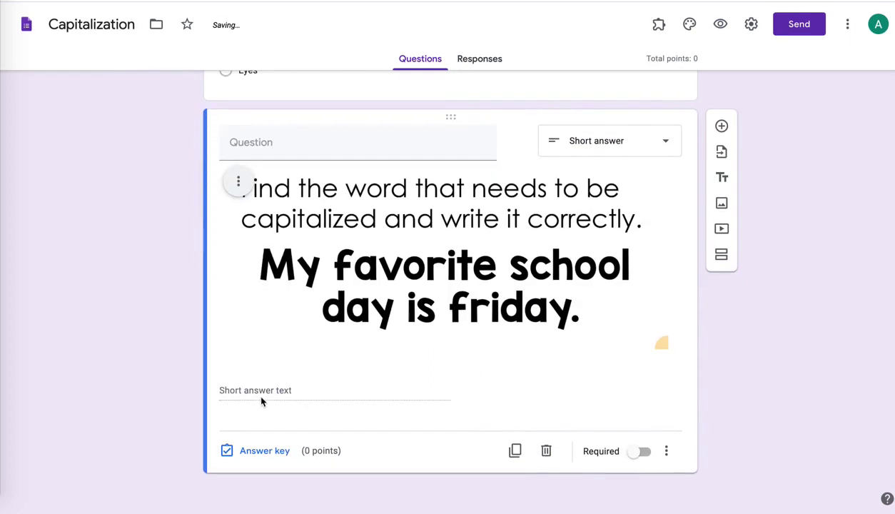
# Enter I as the correct answer in the second question's answer key and mark all other answers incorrect.
pyautogui.scroll(3, 261, 401)
pyautogui.scroll(-3, 263, 414)
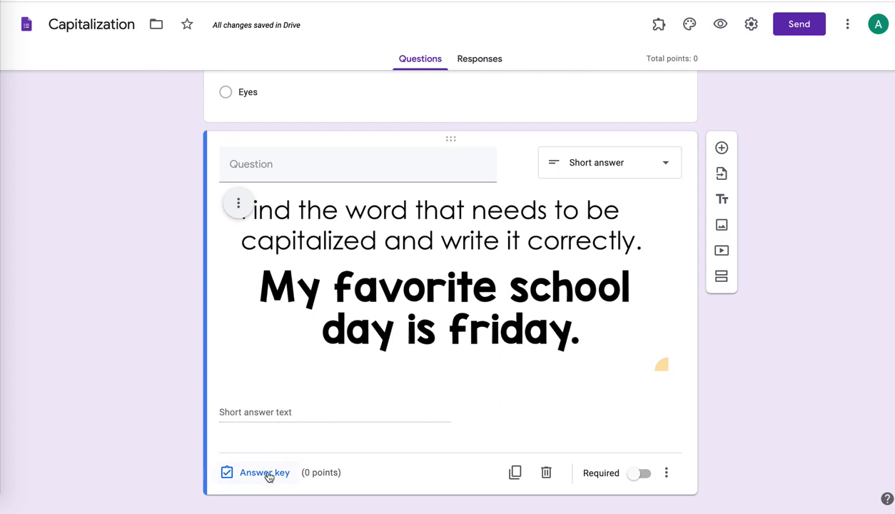
pyautogui.click(265, 472)
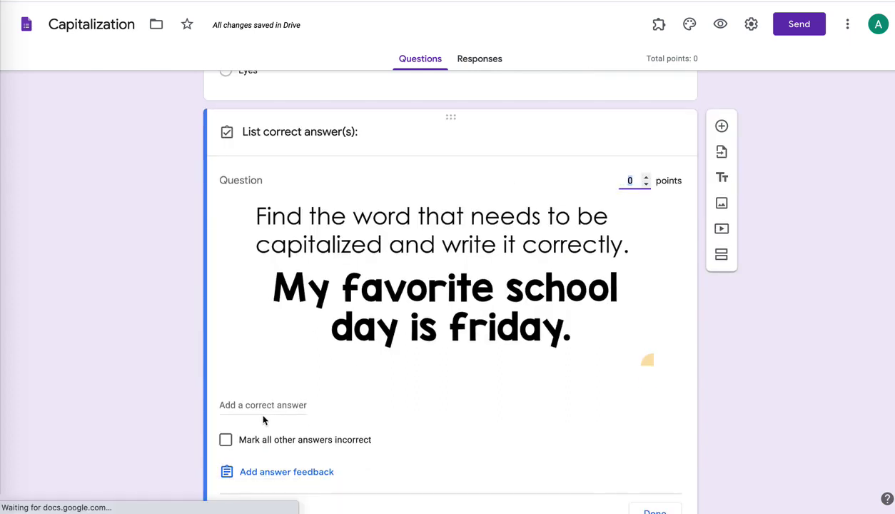
pyautogui.click(255, 406)
pyautogui.press('BackSpace')
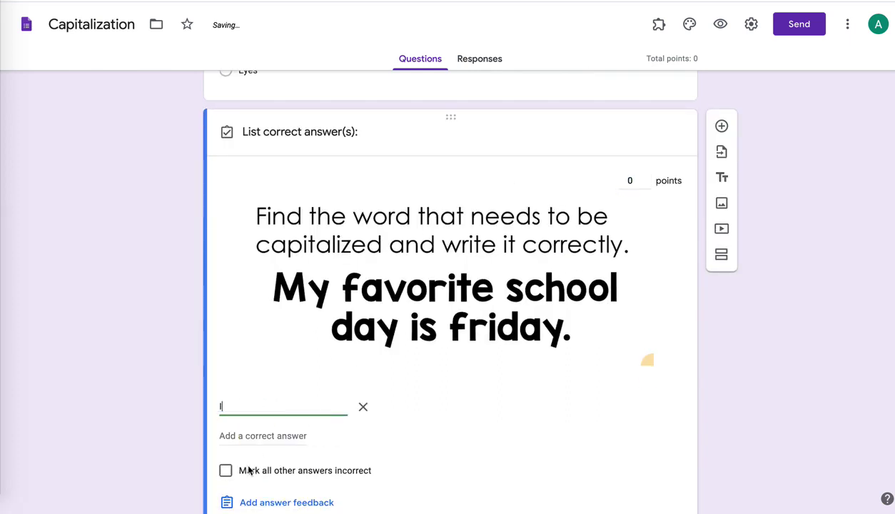
pyautogui.click(225, 470)
pyautogui.scroll(-1, 367, 467)
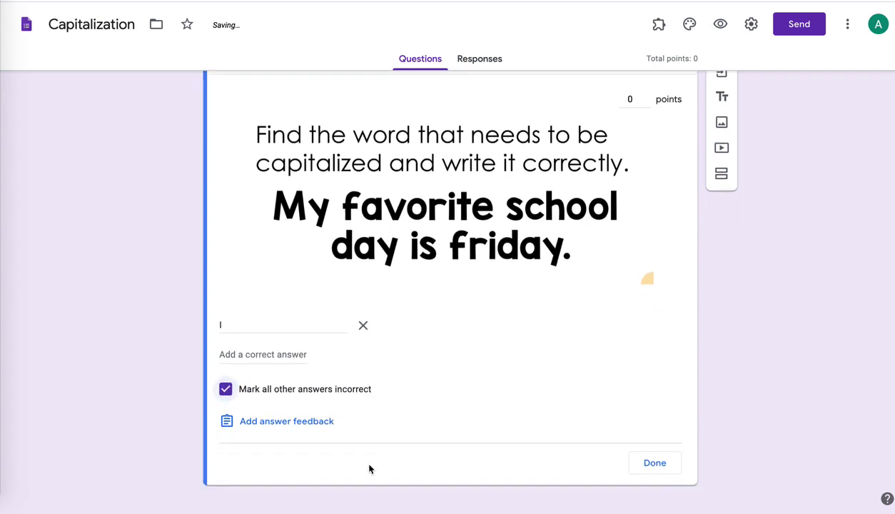
pyautogui.click(654, 463)
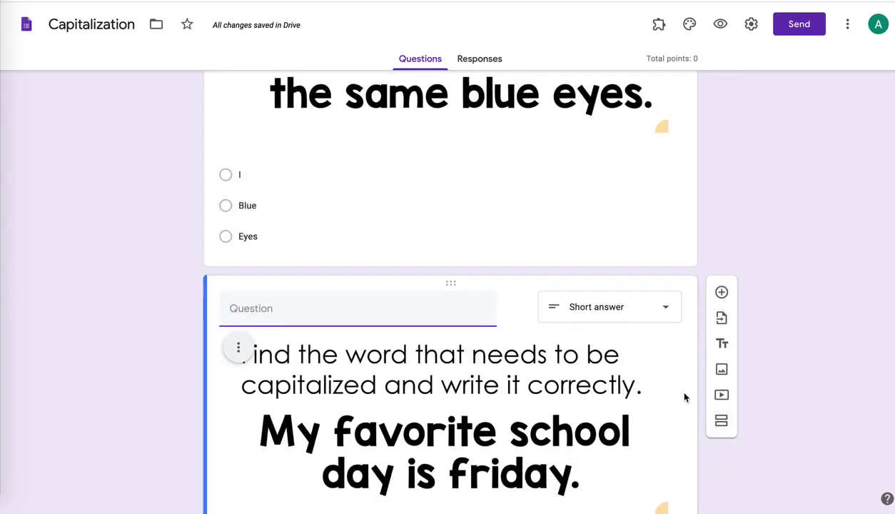
# Mark option I as the correct answer in the answer key of the "Mom and i have the same blue eyes." question.
pyautogui.click(396, 303)
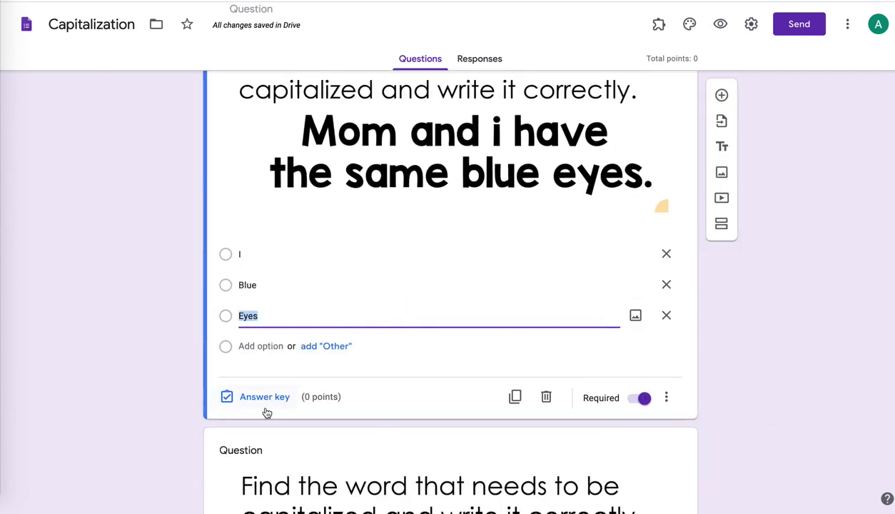
pyautogui.click(261, 403)
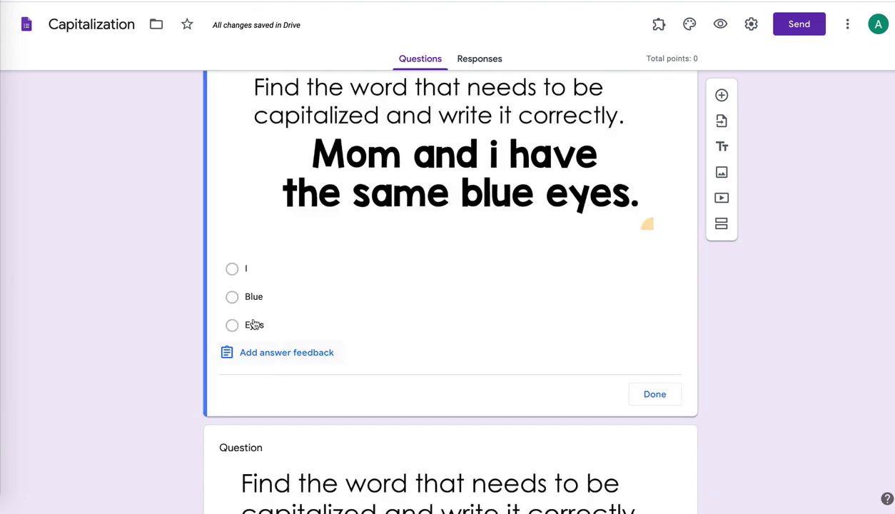
pyautogui.click(245, 278)
pyautogui.click(651, 394)
# Set the correct answer of the "My favorite school day is friday." question to Friday in its answer key.
pyautogui.scroll(-4, 581, 445)
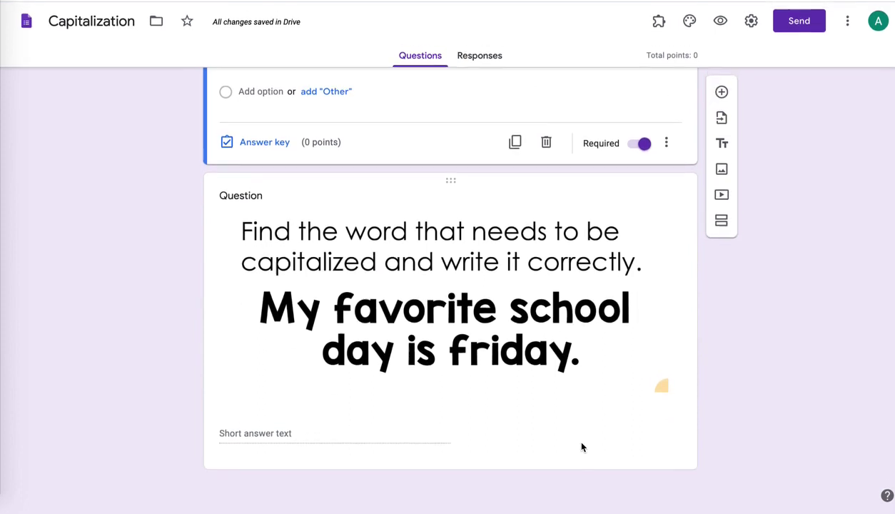
pyautogui.click(393, 432)
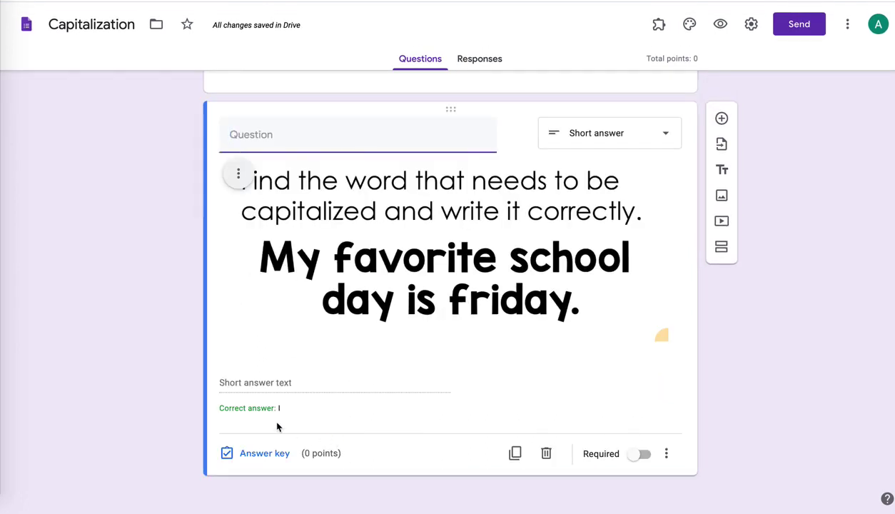
pyautogui.click(258, 447)
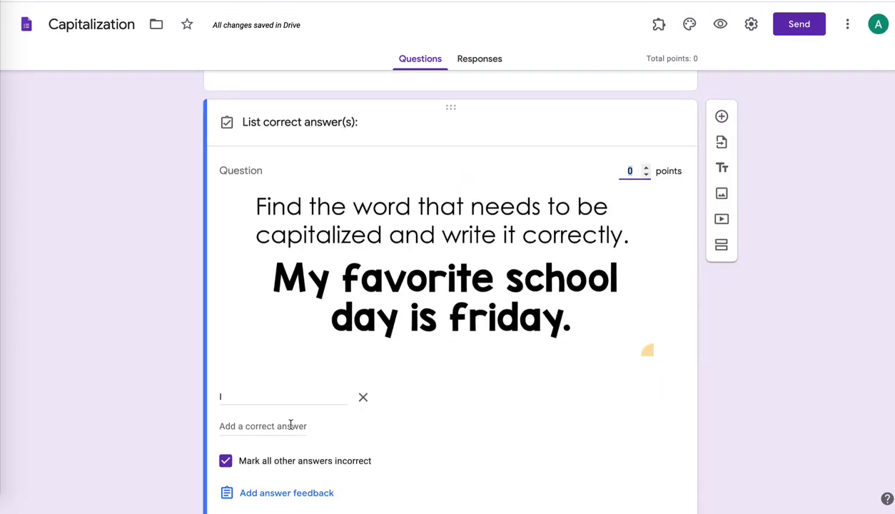
pyautogui.click(232, 315)
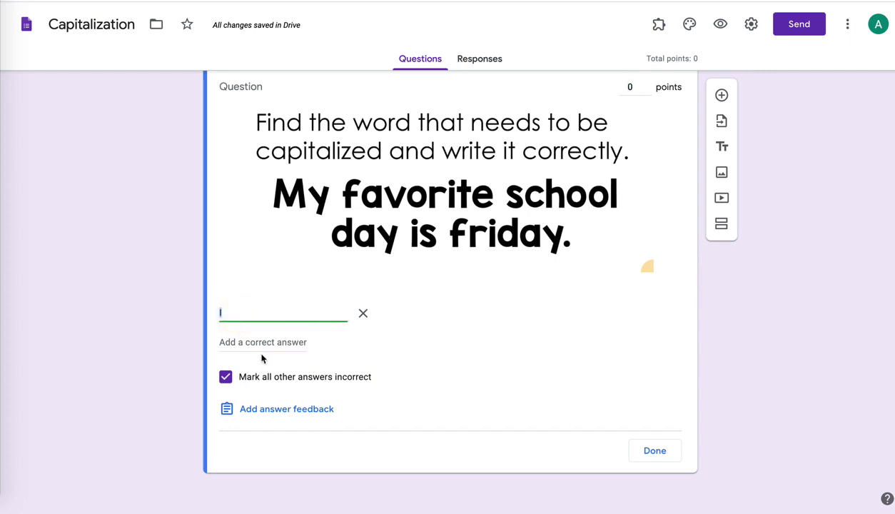
pyautogui.click(646, 450)
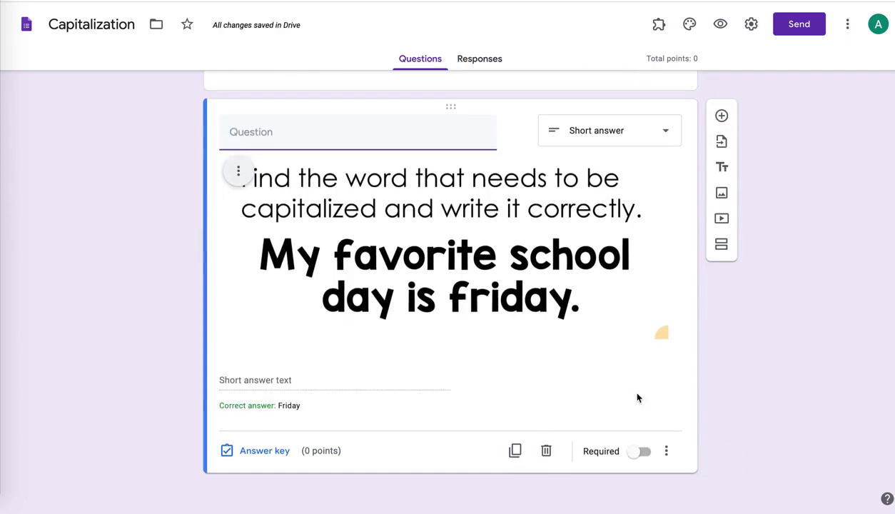
pyautogui.scroll(6, 637, 397)
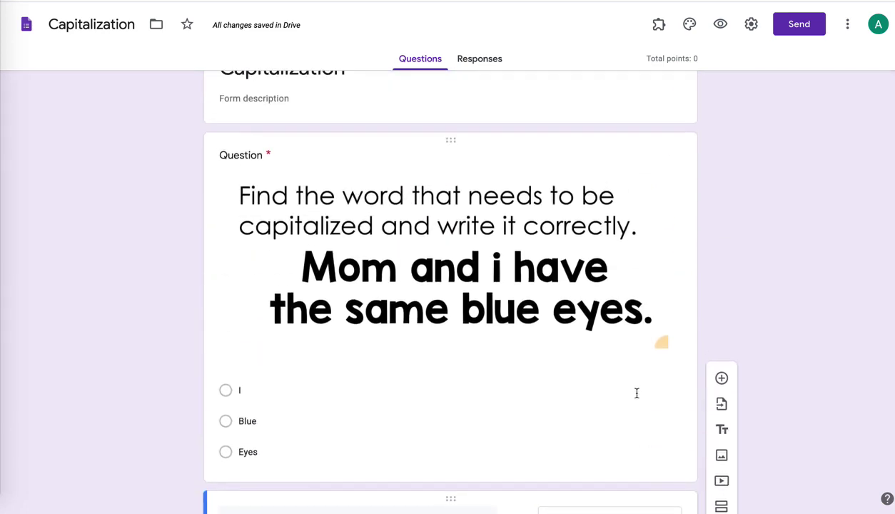
pyautogui.scroll(-6, 636, 393)
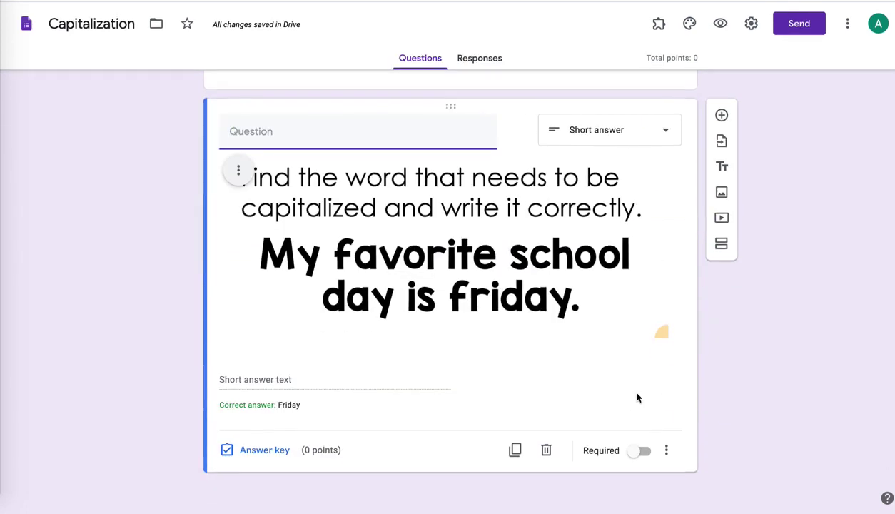
pyautogui.scroll(10, 637, 397)
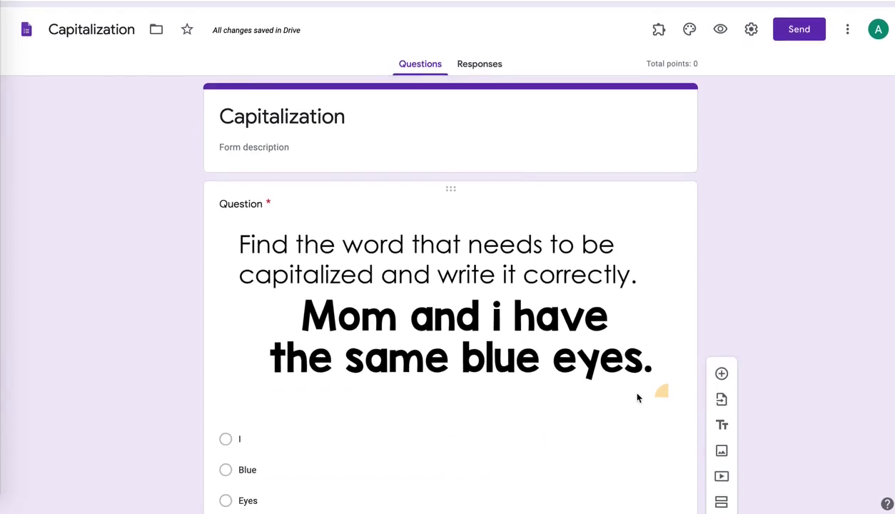
pyautogui.scroll(-6, 479, 203)
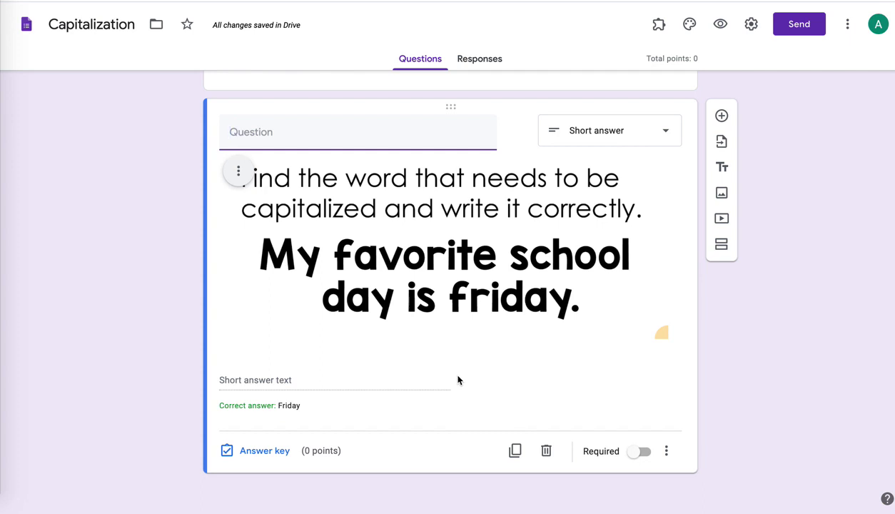
pyautogui.scroll(1, 457, 373)
pyautogui.scroll(-1, 532, 300)
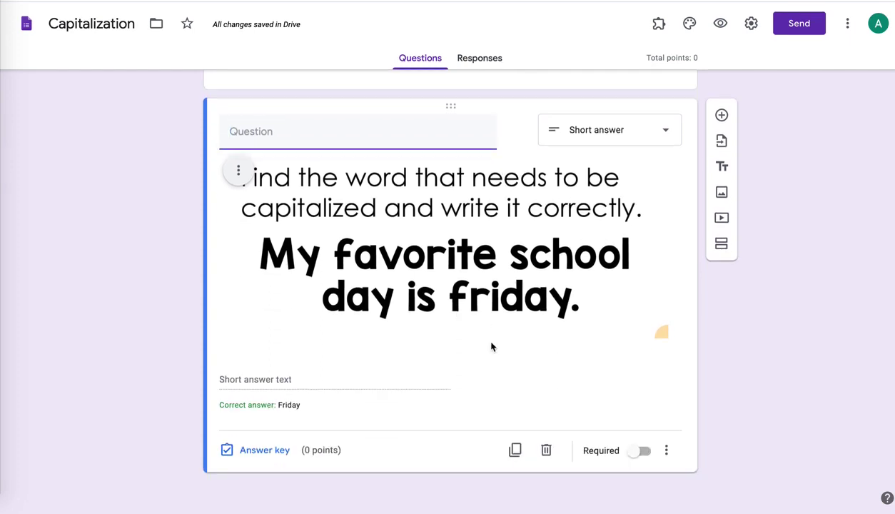
# Add a new question below the "My favorite school day is friday." question and bring up the reference chart PDF in Adobe Acrobat.
pyautogui.click(721, 117)
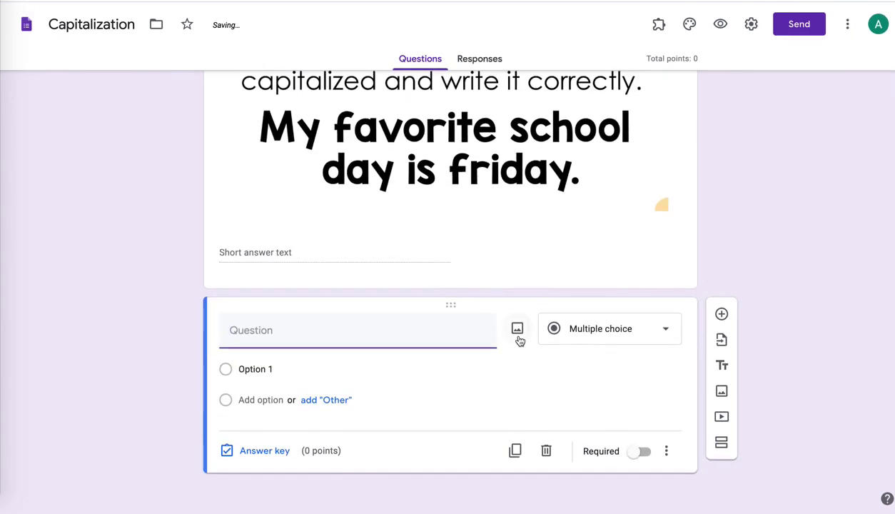
pyautogui.click(4, 341)
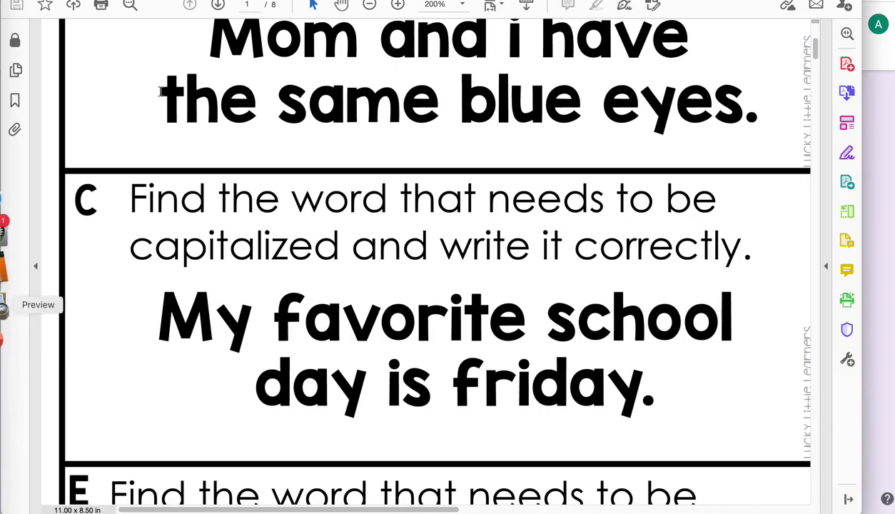
pyautogui.hotkey('ctrl', 'Tab')
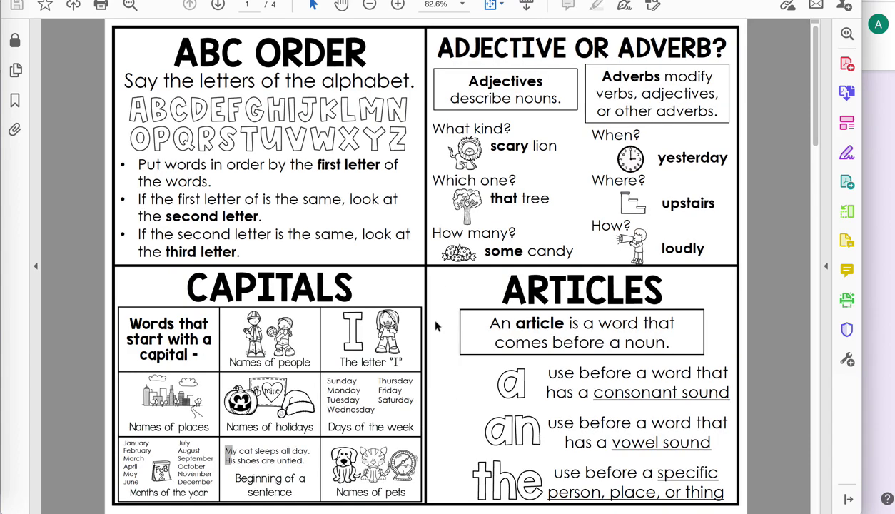
# Enlarge the PDF page to 150% and capture a screenshot of the whole CAPITALS chart.
pyautogui.click(398, 6)
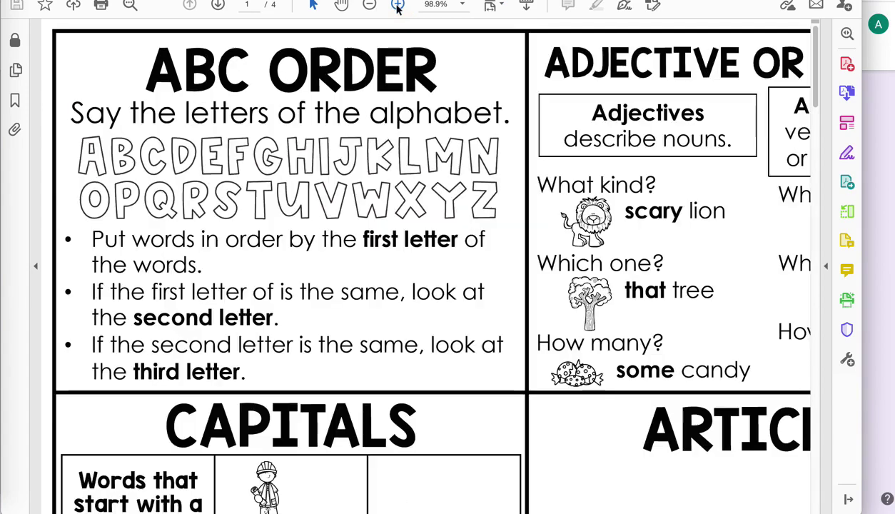
pyautogui.click(398, 5)
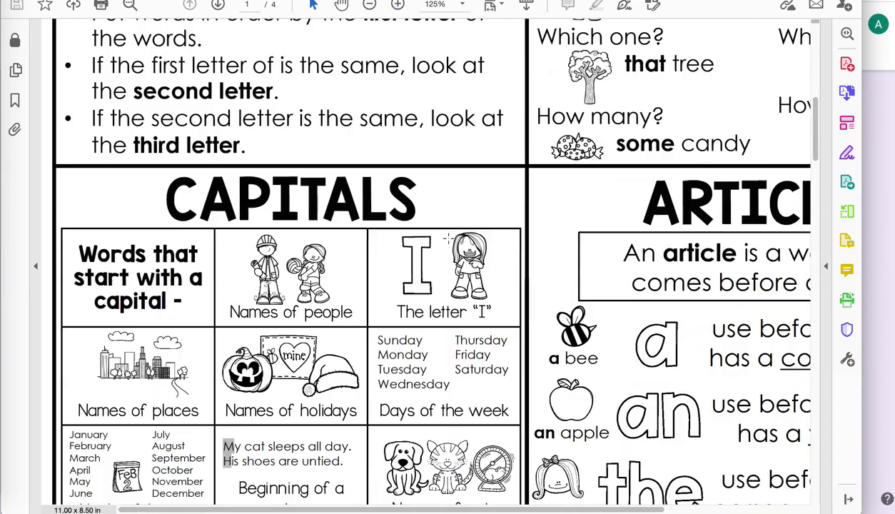
pyautogui.scroll(-1, 448, 238)
pyautogui.click(398, 6)
pyautogui.scroll(-3, 410, 134)
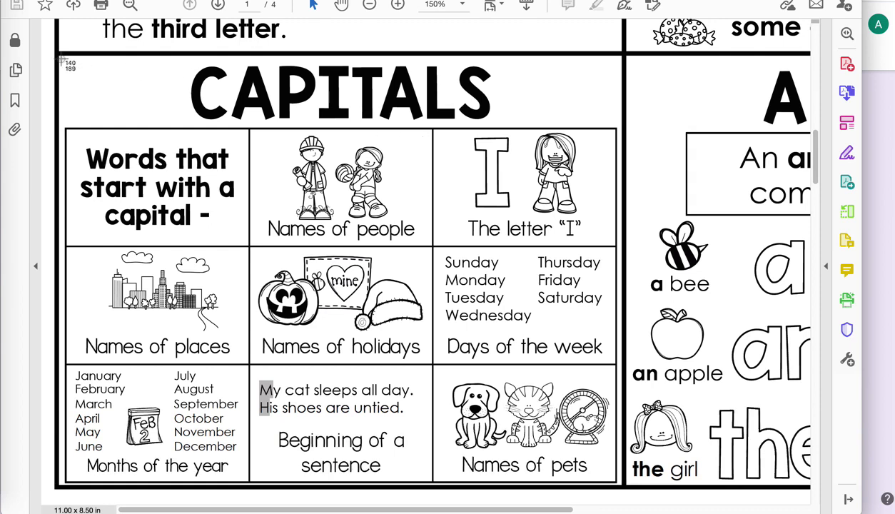
pyautogui.moveTo(60, 59); pyautogui.dragTo(619, 485)
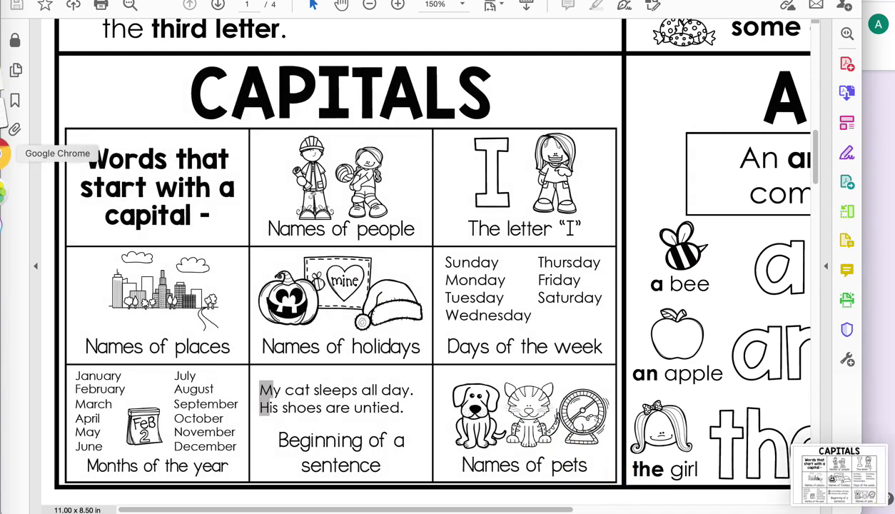
# Return to the form in Google Chrome and upload the CAPITALS chart screenshot as the new question's image.
pyautogui.click(5, 153)
pyautogui.click(386, 300)
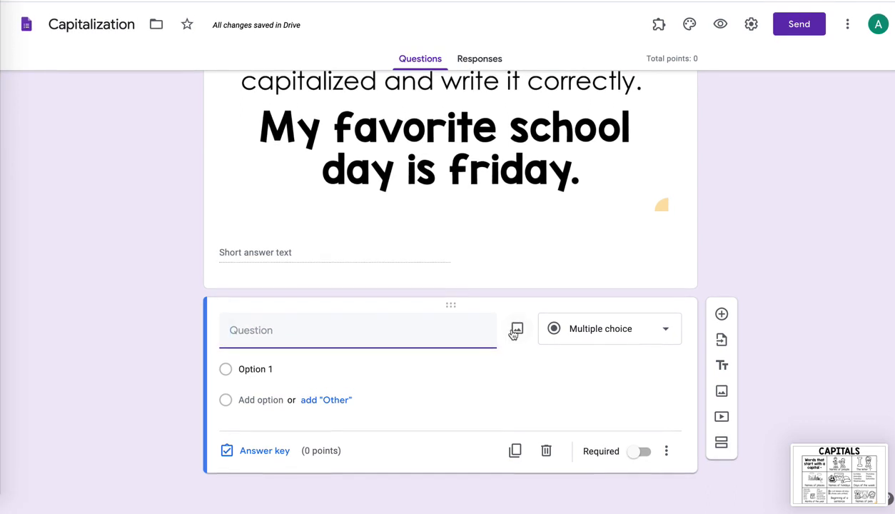
pyautogui.click(515, 328)
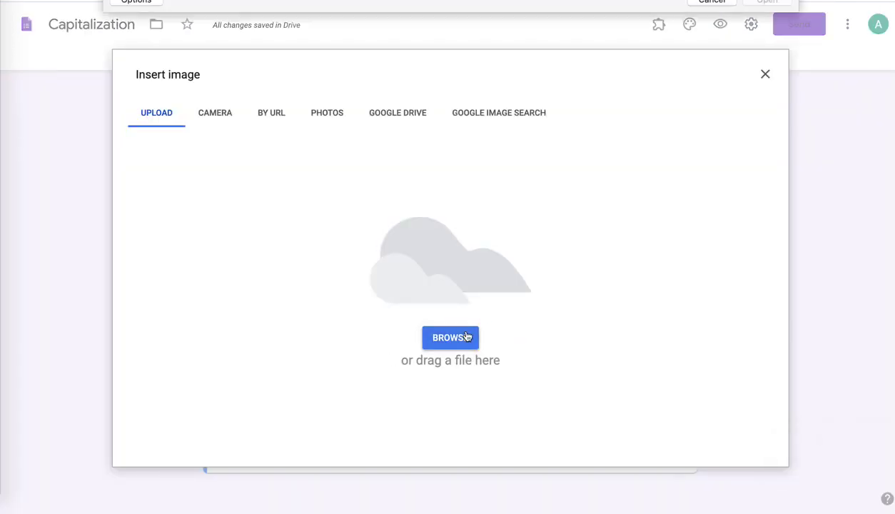
pyautogui.doubleClick(262, 338)
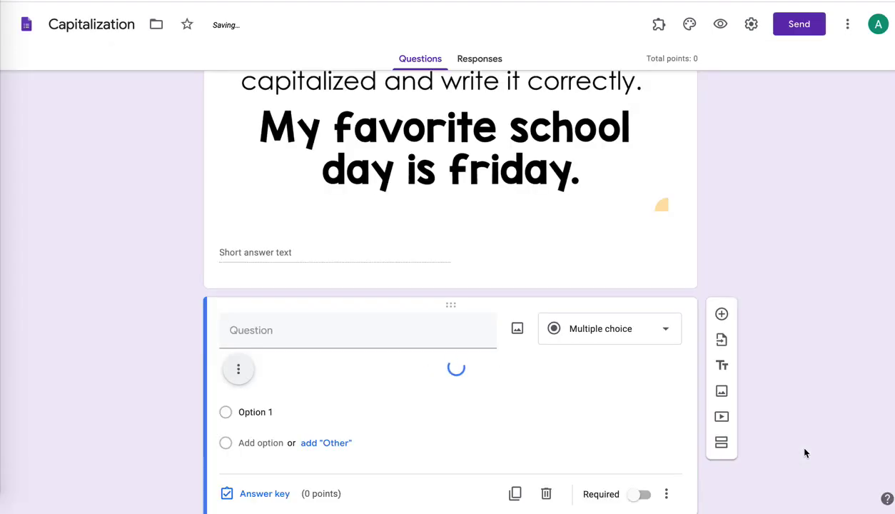
# Title the chart question "Helper Chart -" and change its type to Short answer.
pyautogui.scroll(-2, 451, 376)
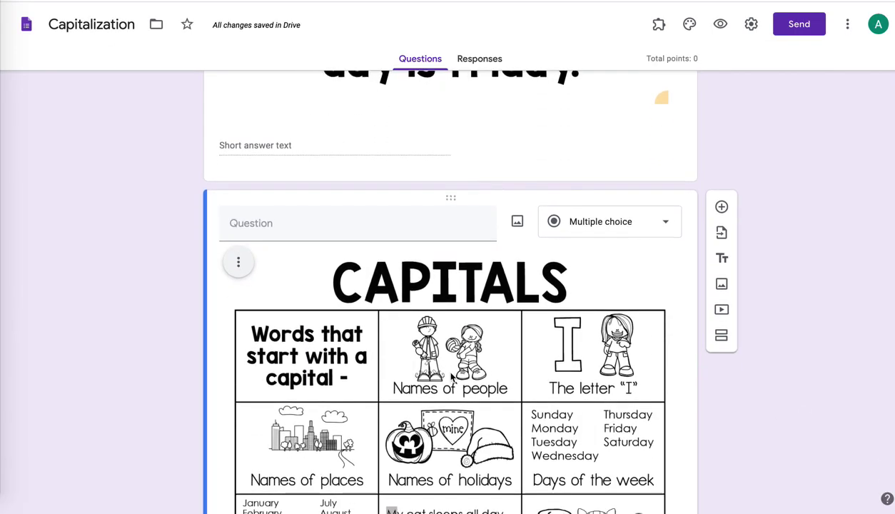
pyautogui.click(277, 224)
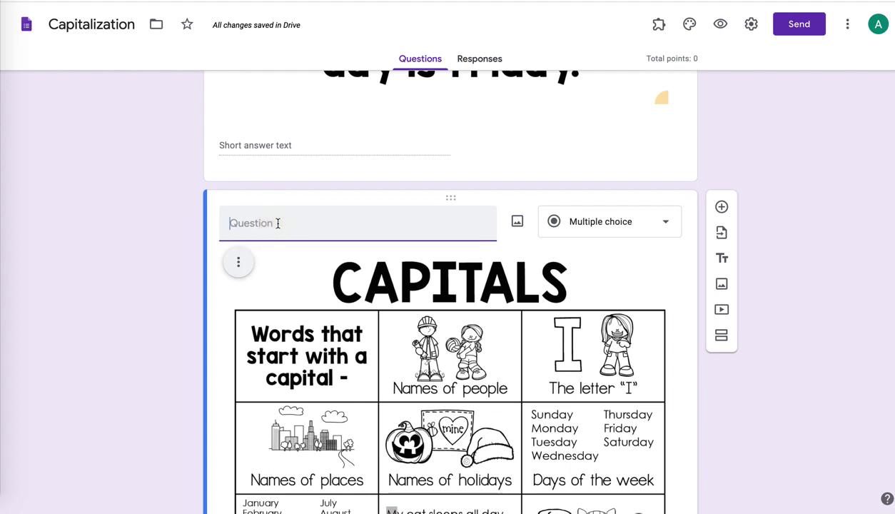
pyautogui.write('Helper Chart -')
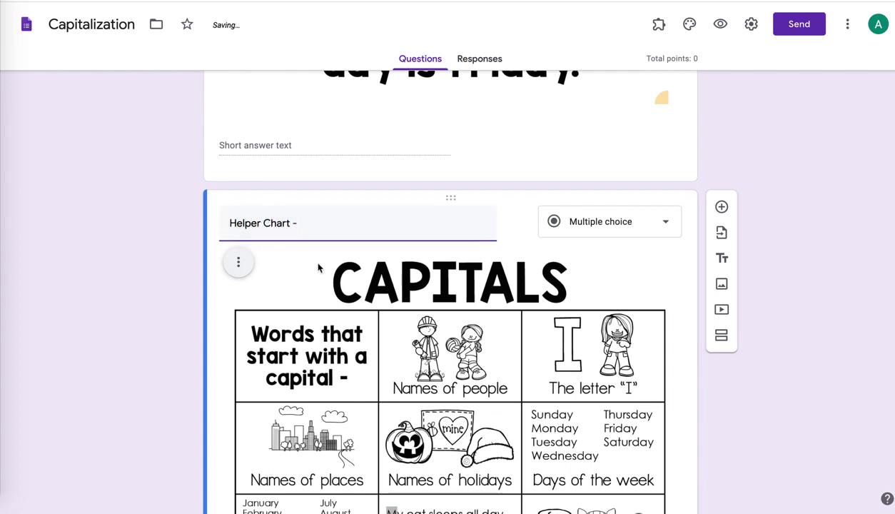
pyautogui.scroll(-4, 317, 266)
pyautogui.scroll(3, 437, 411)
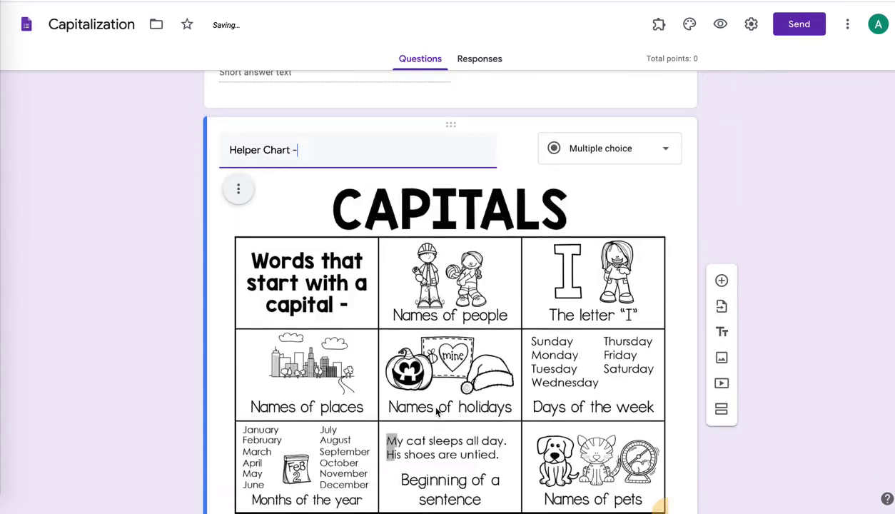
pyautogui.click(591, 147)
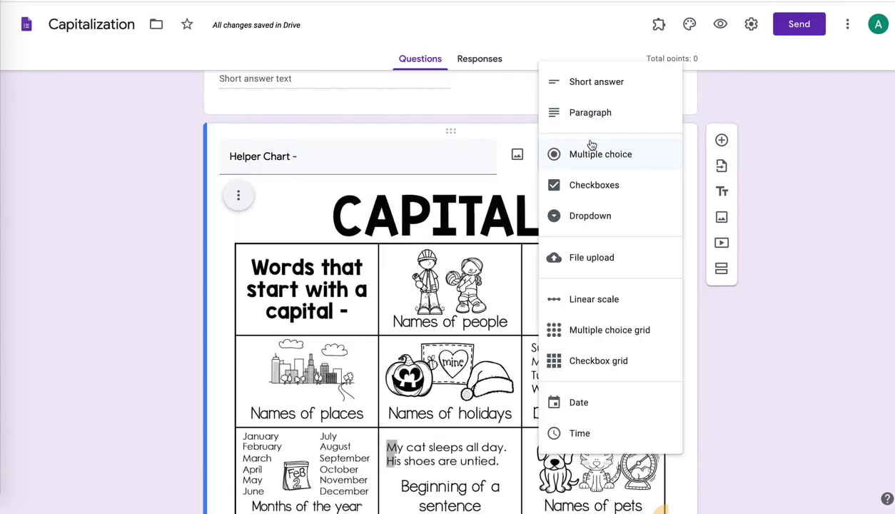
pyautogui.click(583, 82)
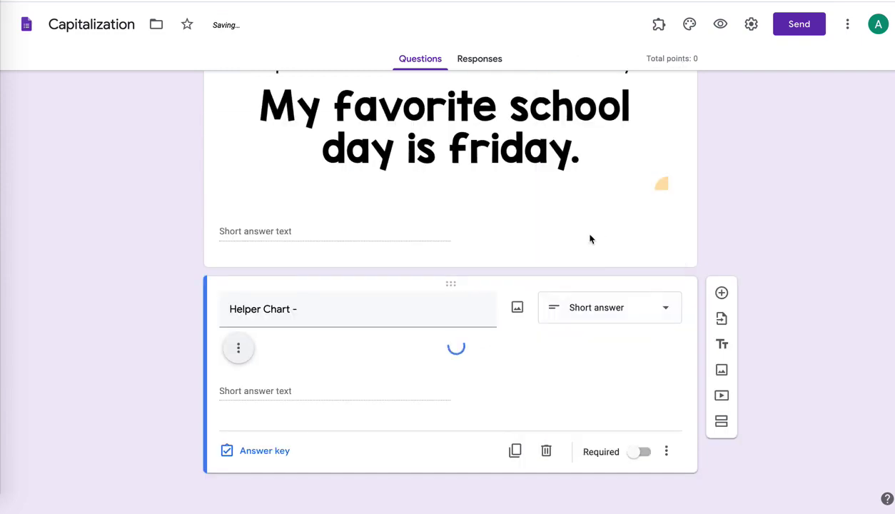
pyautogui.scroll(-3, 592, 281)
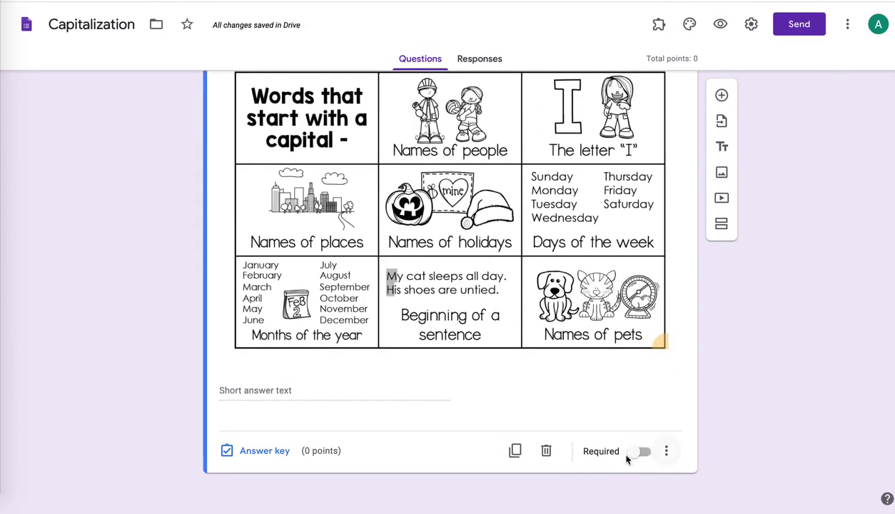
# Move the "Helper Chart -" question up to be the first item below the form's title.
pyautogui.click(514, 451)
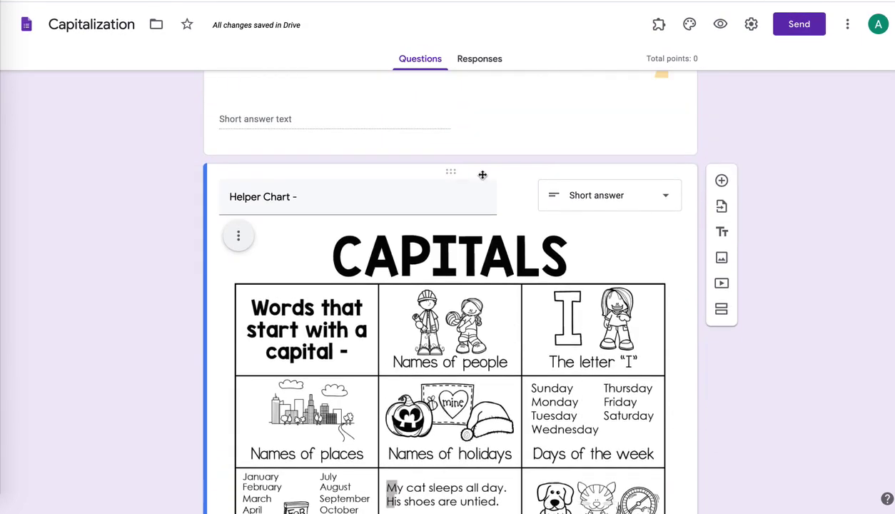
pyautogui.moveTo(472, 169); pyautogui.dragTo(460, 55)
pyautogui.click(582, 154)
pyautogui.click(765, 161)
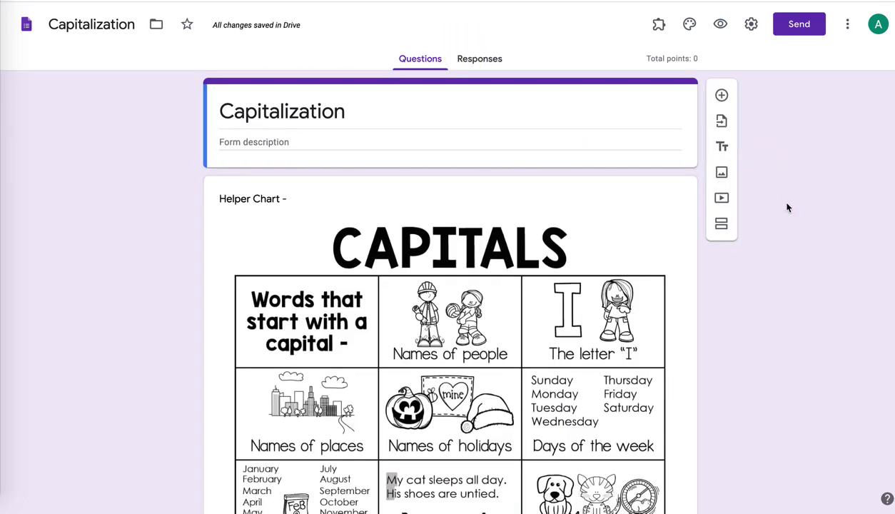
# Look through the form to check the helper chart's placement and the order of the questions below it.
pyautogui.scroll(-1, 654, 291)
pyautogui.scroll(1, 525, 240)
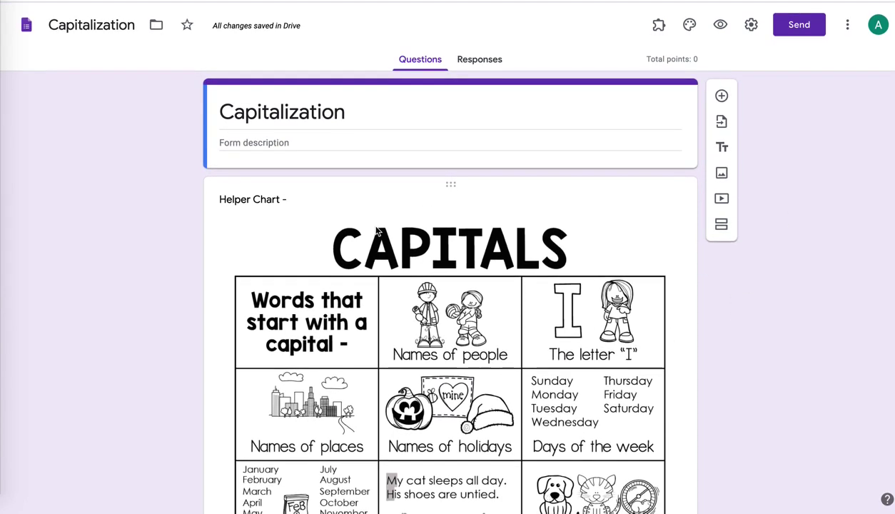
pyautogui.scroll(-1, 370, 292)
pyautogui.scroll(-3, 370, 292)
pyautogui.scroll(2, 657, 350)
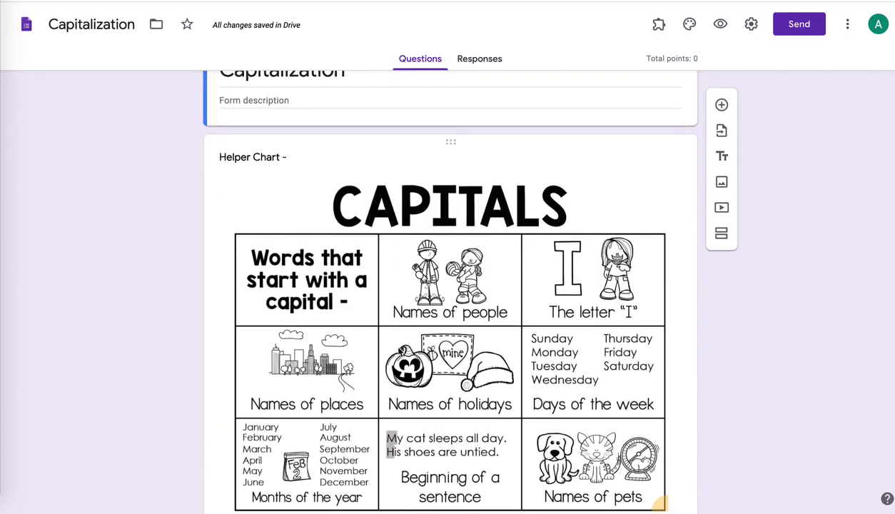
pyautogui.scroll(-6, 400, 354)
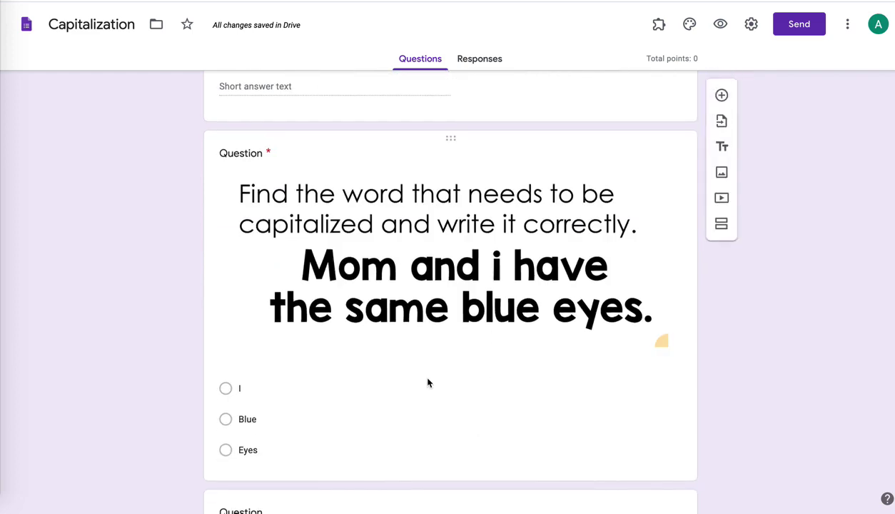
pyautogui.scroll(-3, 428, 379)
pyautogui.scroll(-2, 428, 382)
pyautogui.scroll(10, 427, 381)
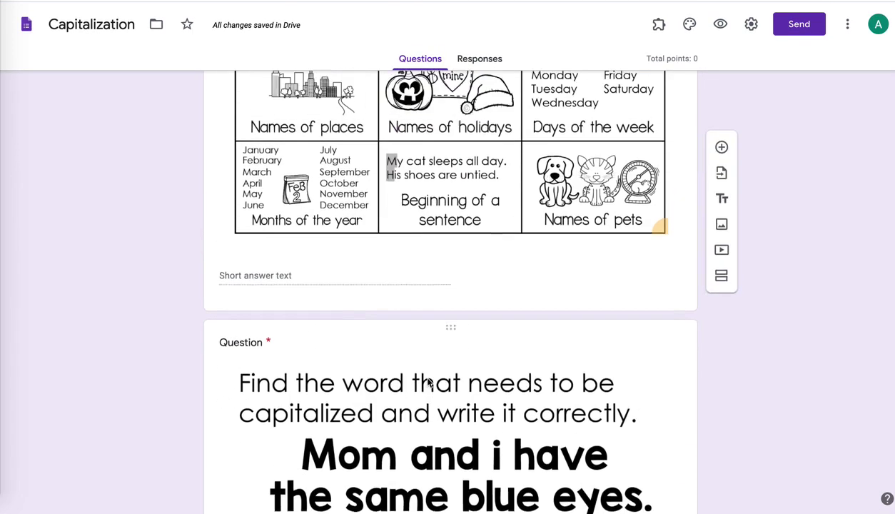
# Preview the Capitalization form and examine the helper chart and the questions below it, then return to editing.
pyautogui.scroll(-1, 427, 381)
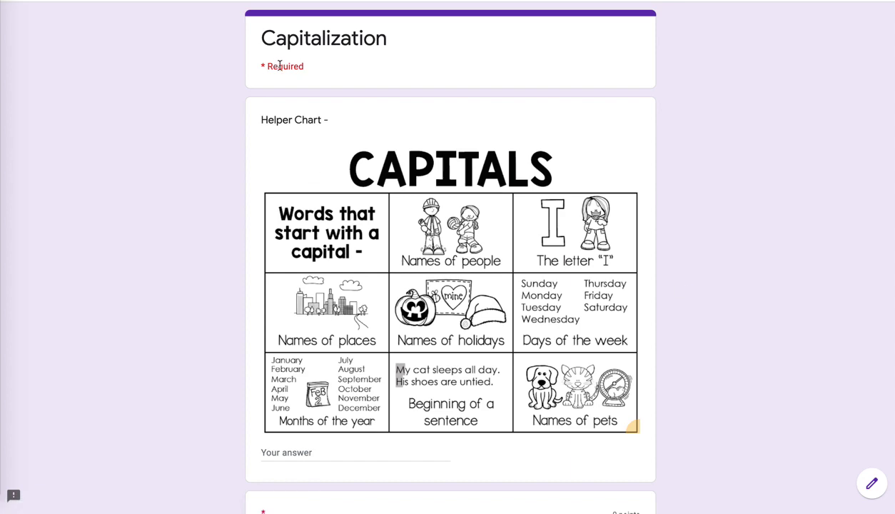
pyautogui.scroll(-3, 324, 478)
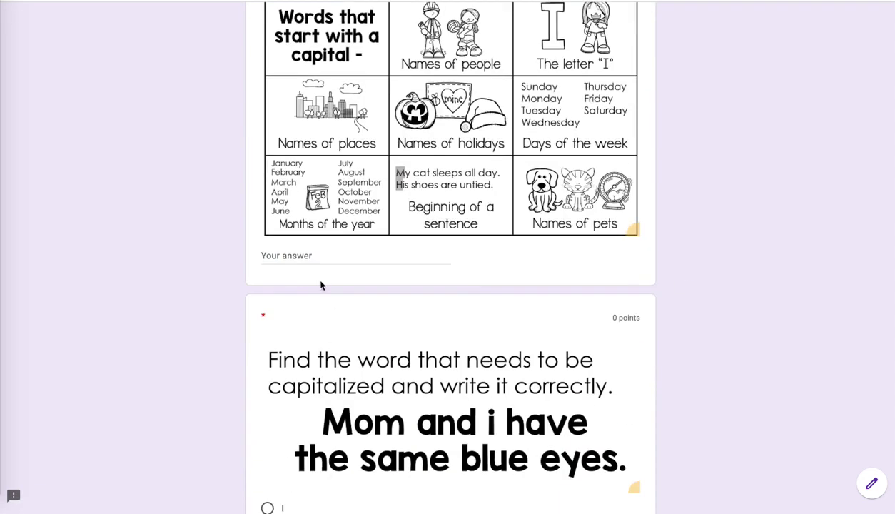
pyautogui.scroll(1, 313, 278)
pyautogui.scroll(2, 296, 336)
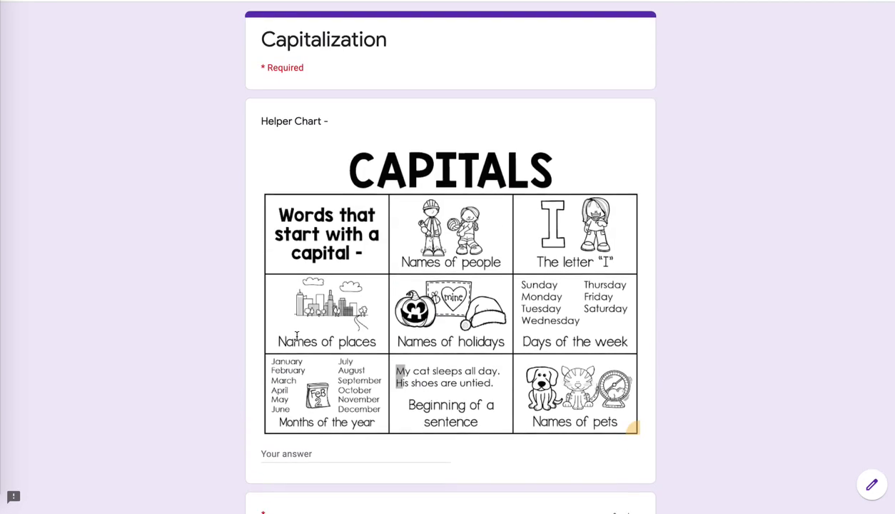
pyautogui.scroll(-6, 308, 343)
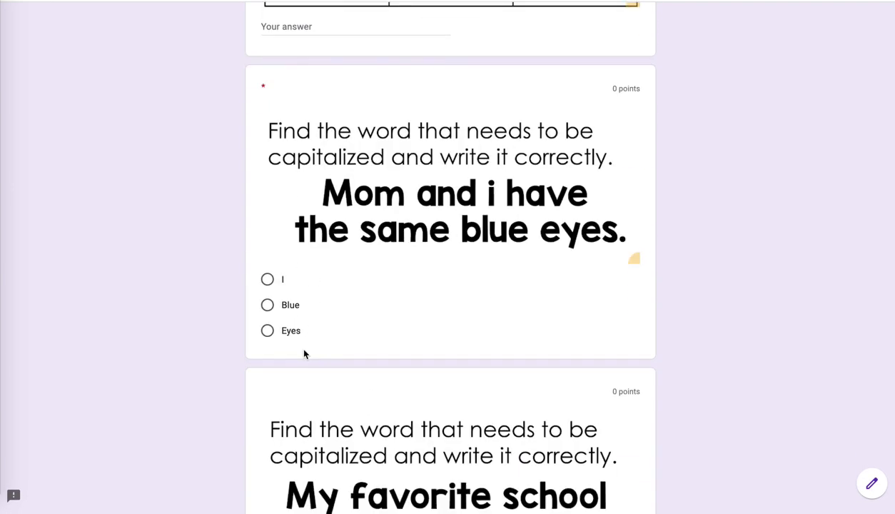
pyautogui.scroll(-2, 304, 352)
pyautogui.scroll(-1, 328, 476)
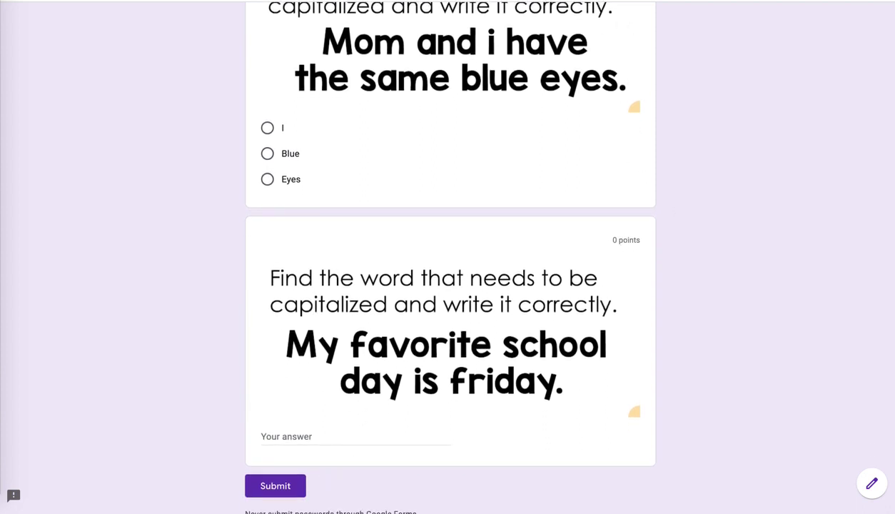
pyautogui.hotkey('ctrl', 'w')
# Set the answer key of the "Mom and i have the same blue eyes." question to be worth 1 point.
pyautogui.scroll(-9, 591, 345)
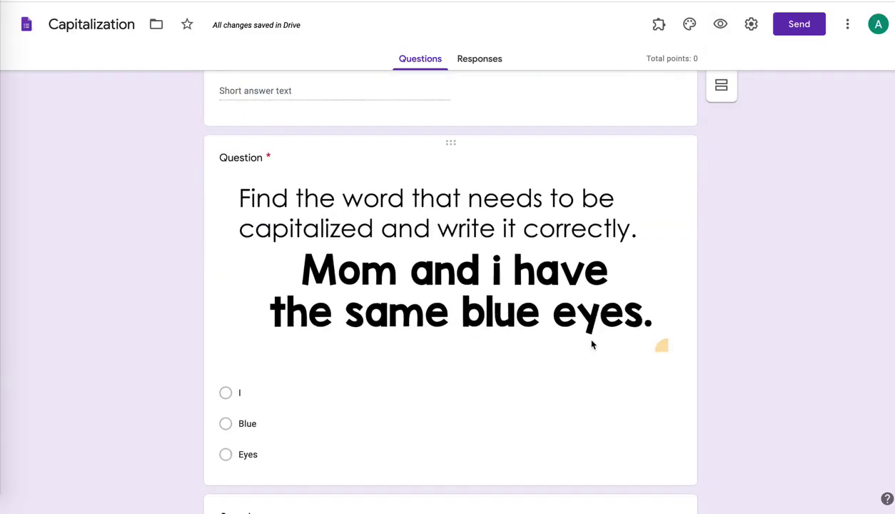
pyautogui.scroll(-3, 591, 344)
pyautogui.click(462, 296)
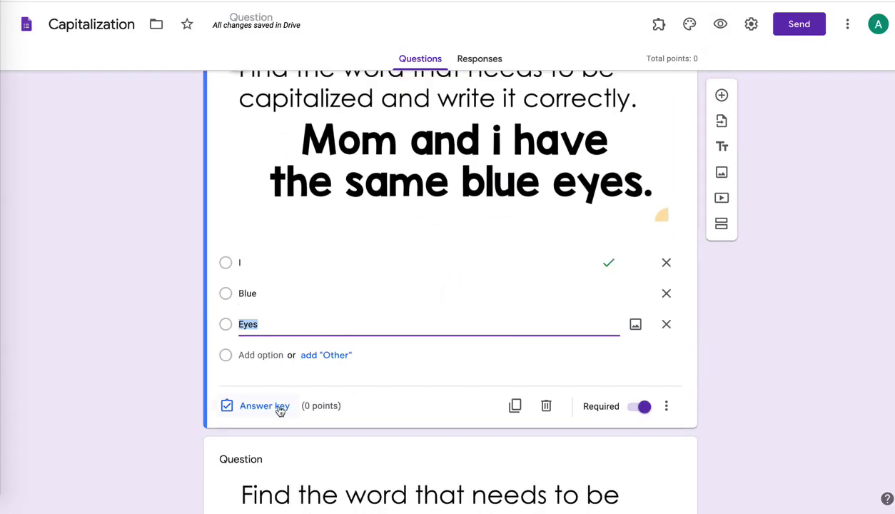
pyautogui.click(278, 406)
pyautogui.scroll(3, 289, 369)
pyautogui.click(646, 200)
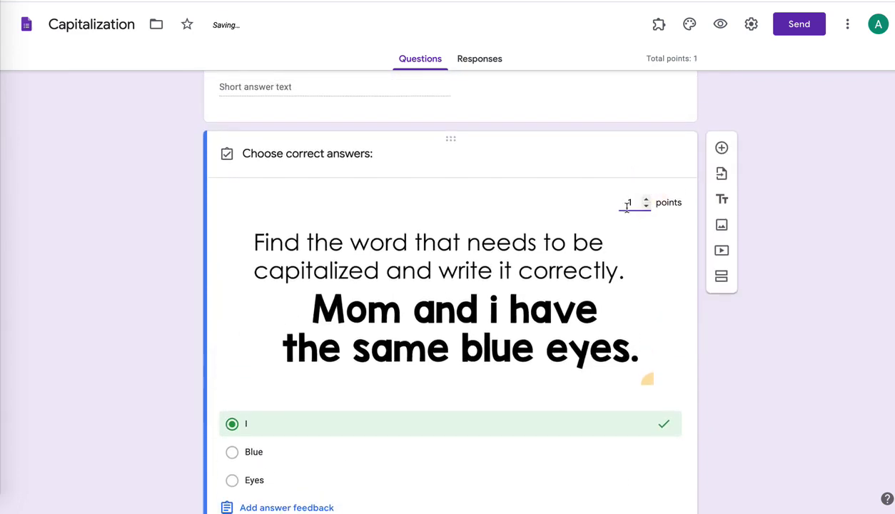
pyautogui.scroll(-2, 631, 225)
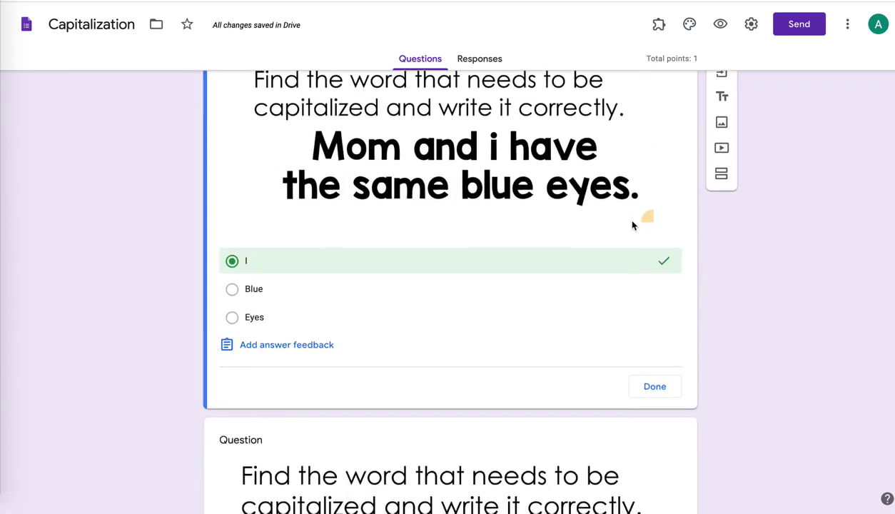
# Examine the answer feedback options for incorrect and correct answers on the "Mom and i have" question, and close them without saving.
pyautogui.scroll(1, 631, 226)
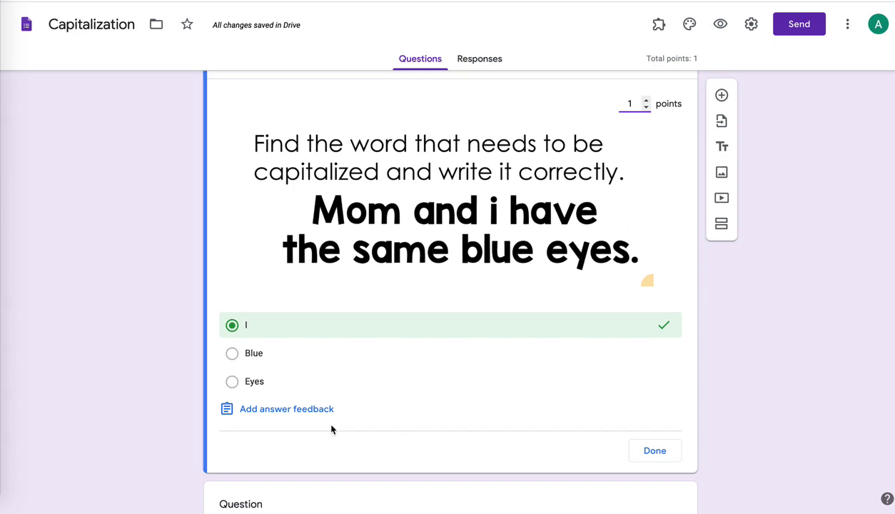
pyautogui.click(301, 413)
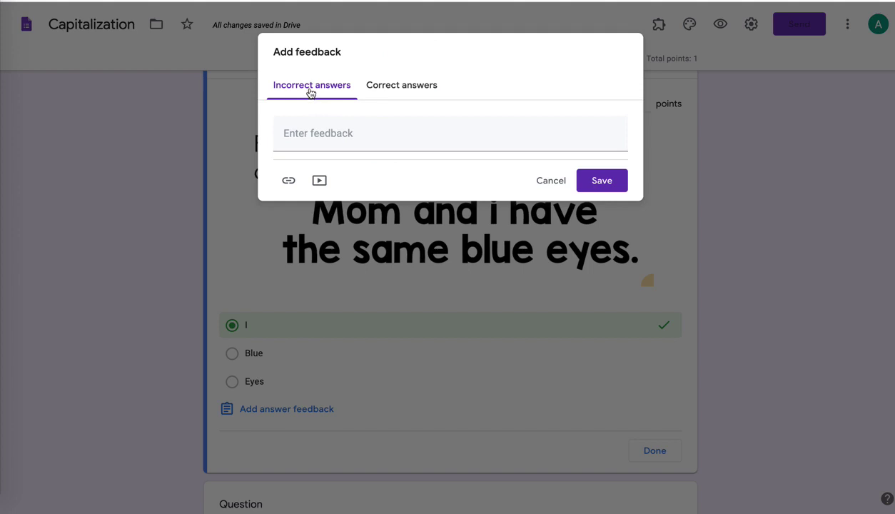
pyautogui.click(334, 141)
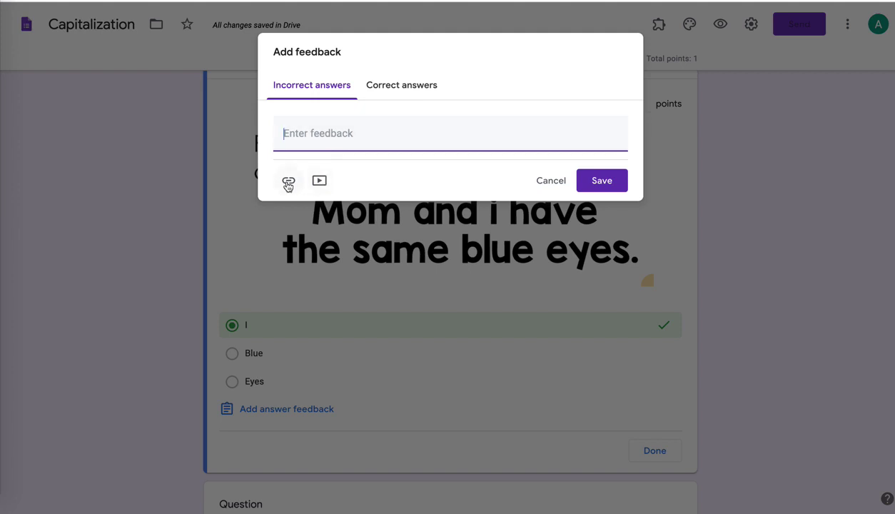
pyautogui.click(389, 87)
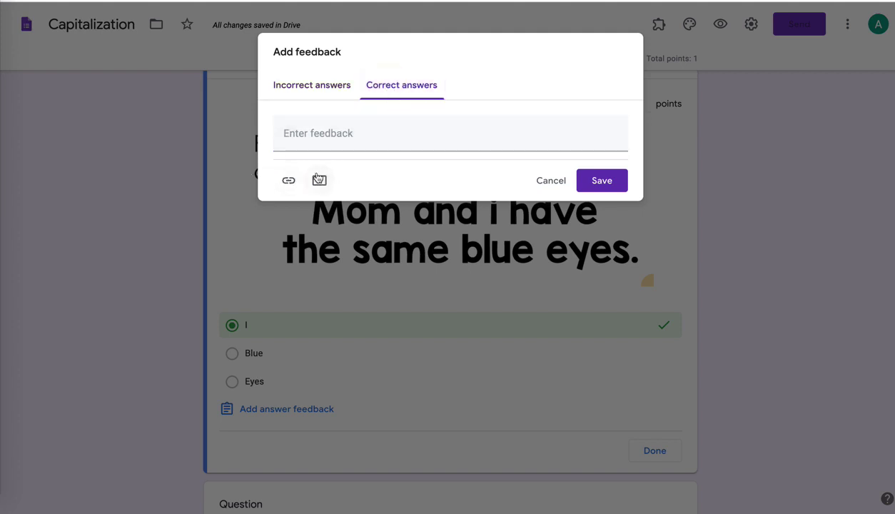
pyautogui.click(552, 185)
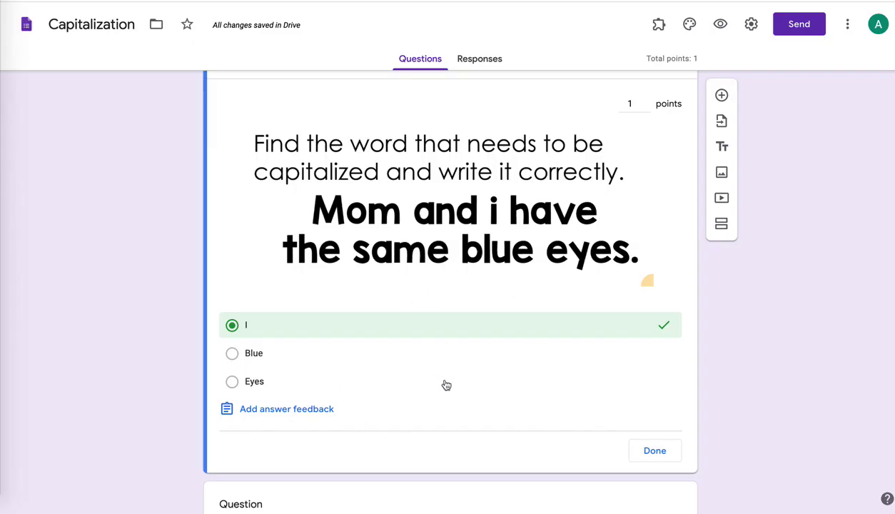
pyautogui.scroll(-4, 443, 395)
pyautogui.scroll(2, 443, 393)
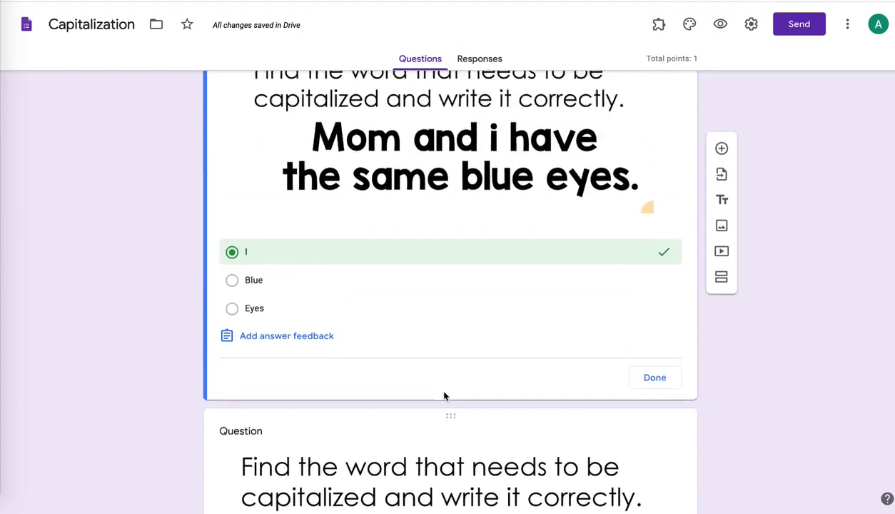
pyautogui.scroll(12, 444, 396)
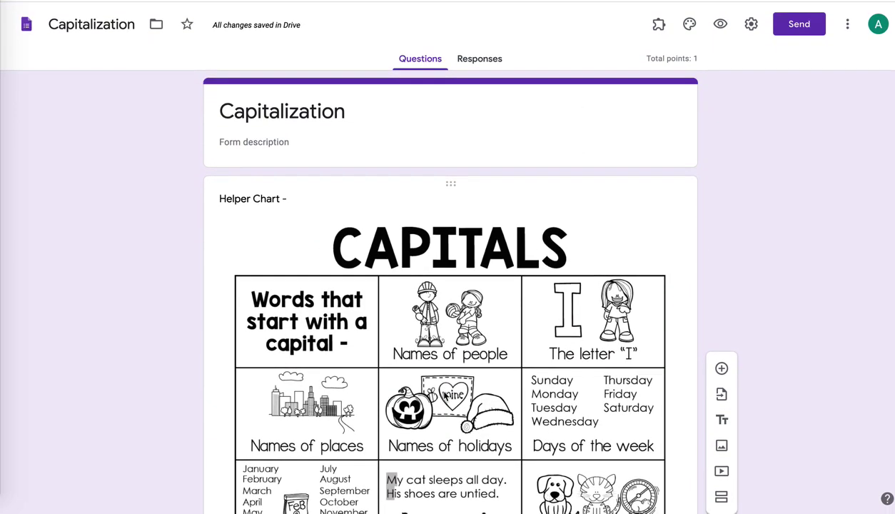
pyautogui.scroll(-8, 679, 225)
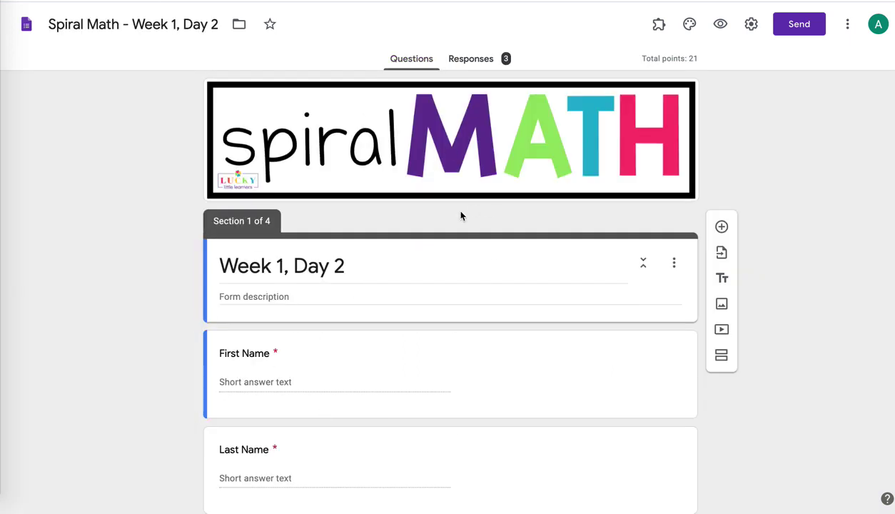
# Look through the first section of the "Spiral Math - Week 1, Day 2" form, including its name and assigned-shape questions.
pyautogui.scroll(-2, 459, 214)
pyautogui.scroll(-3, 460, 214)
pyautogui.scroll(1, 371, 164)
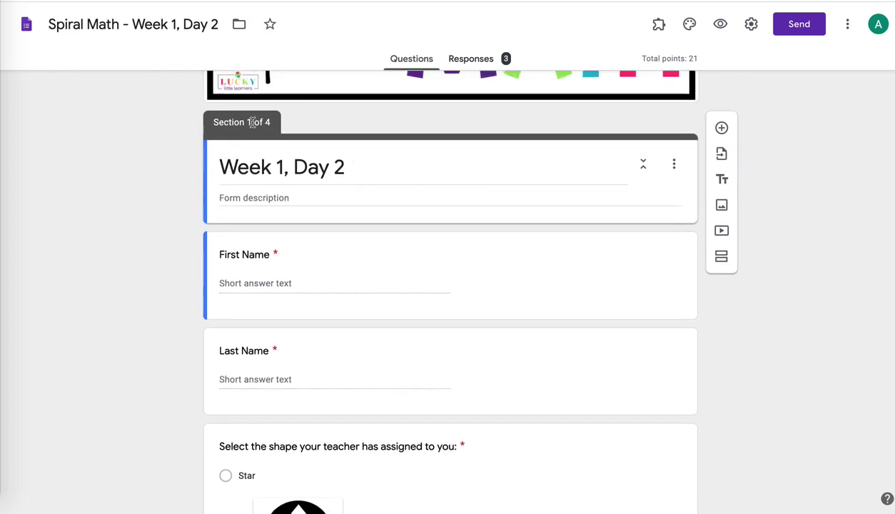
pyautogui.scroll(-4, 323, 246)
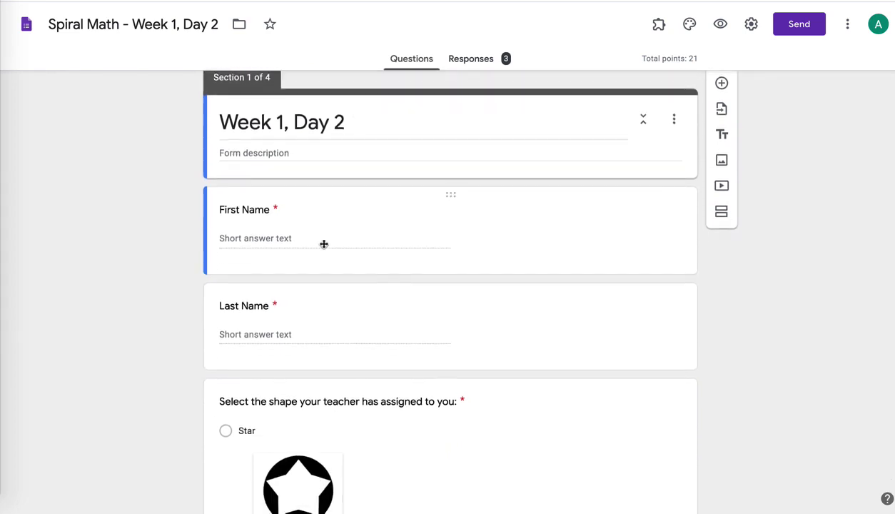
pyautogui.scroll(5, 324, 246)
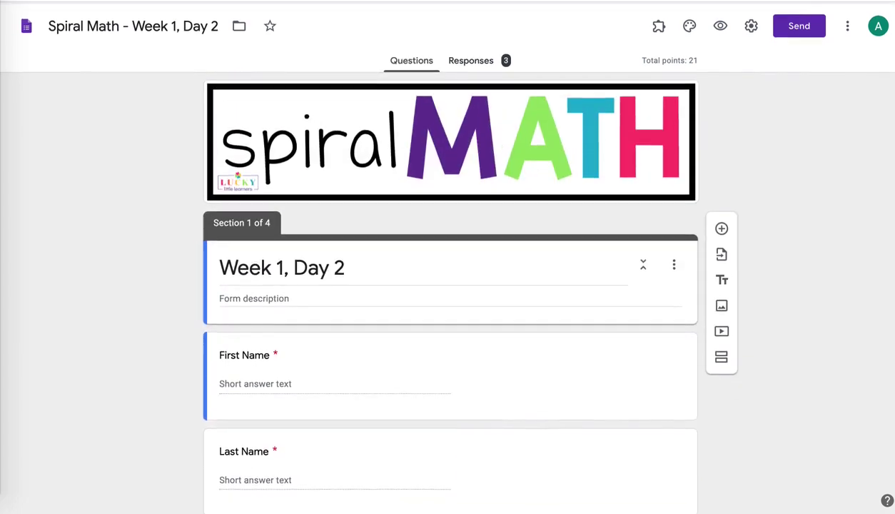